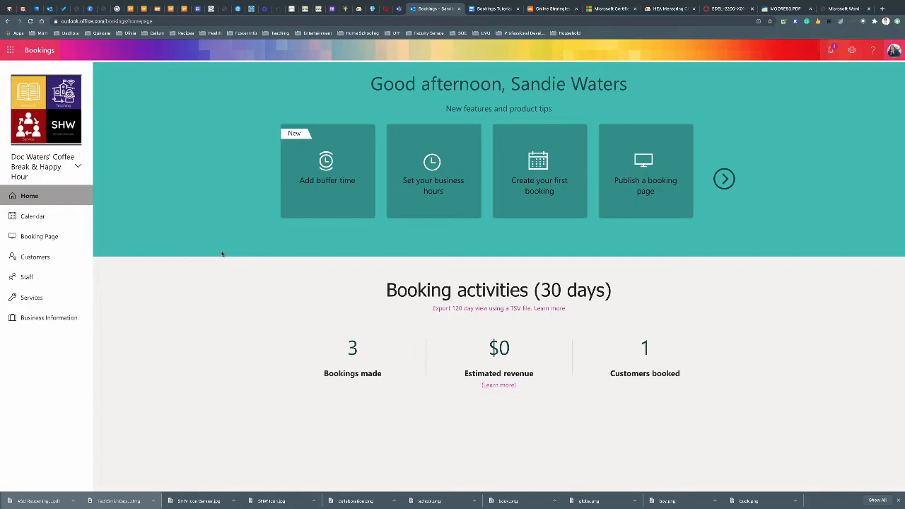
# From the Outlook calendar's app launcher, open Microsoft Bookings in a new browser tab
pyautogui.click(50, 9)
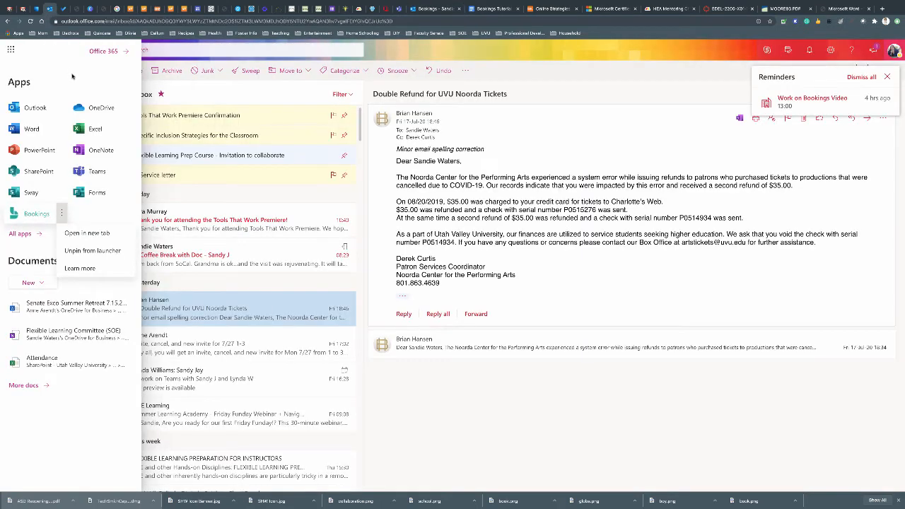
pyautogui.click(198, 94)
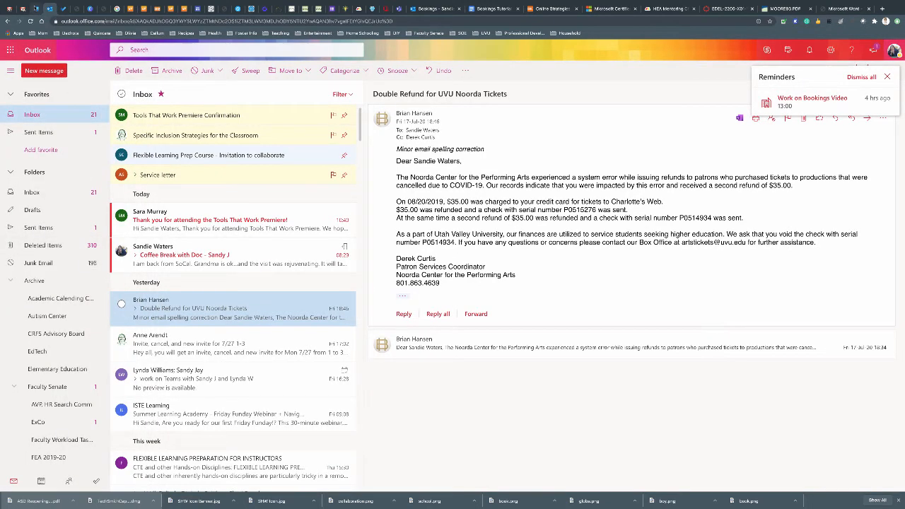
pyautogui.click(36, 9)
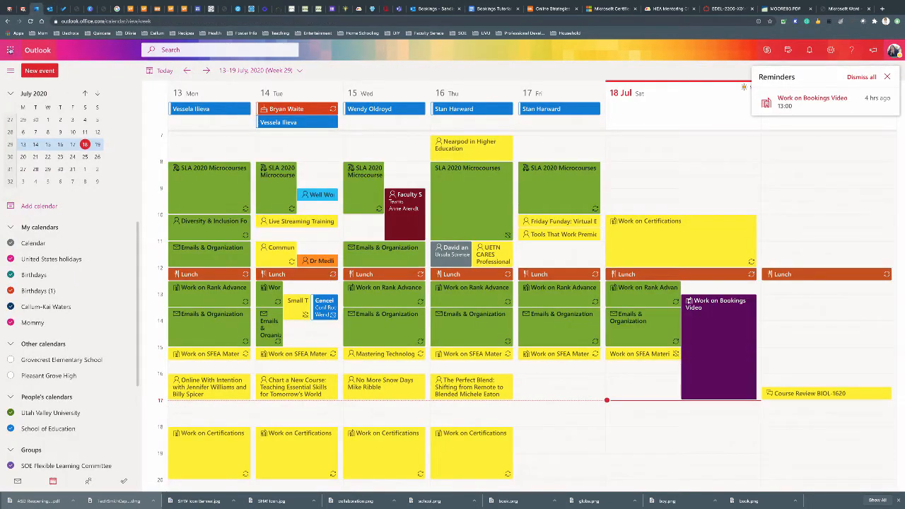
pyautogui.click(9, 50)
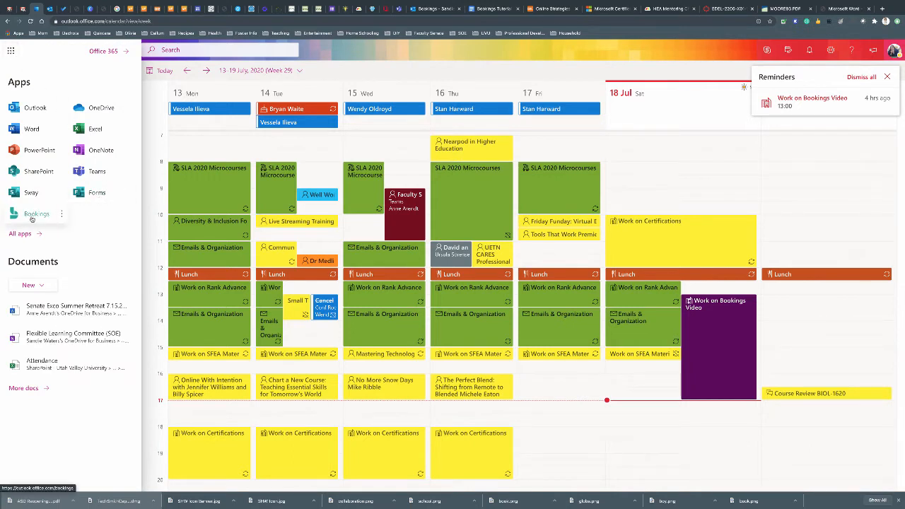
pyautogui.click(62, 216)
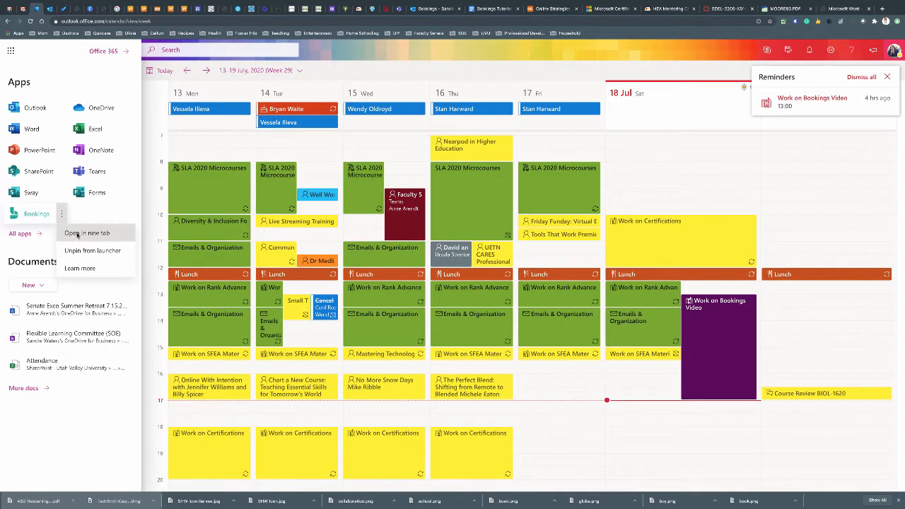
pyautogui.click(78, 234)
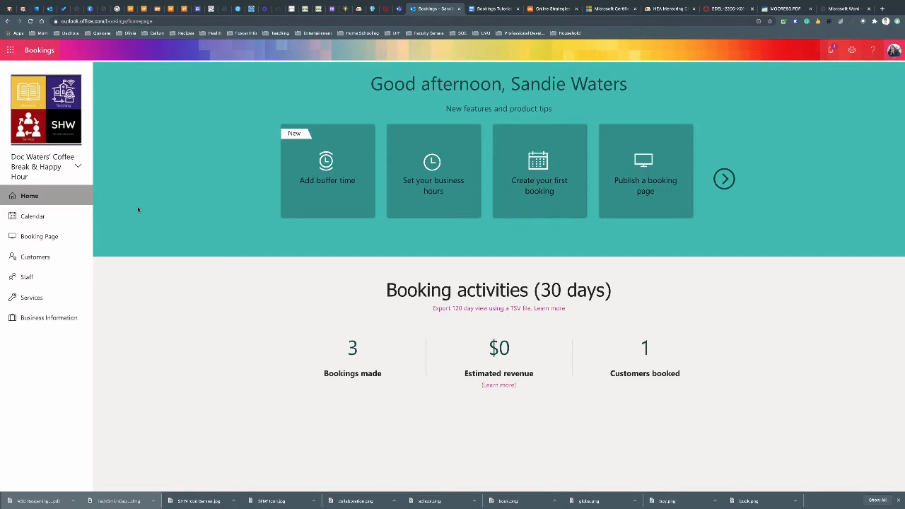
# Browse the Bookings calendar one week ahead and back, then open the Booking Page settings
pyautogui.click(33, 216)
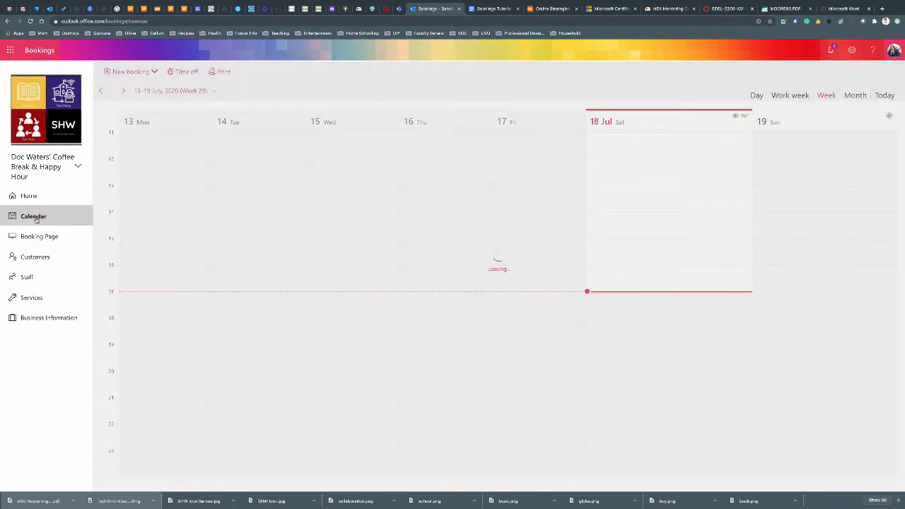
pyautogui.scroll(1, 271, 259)
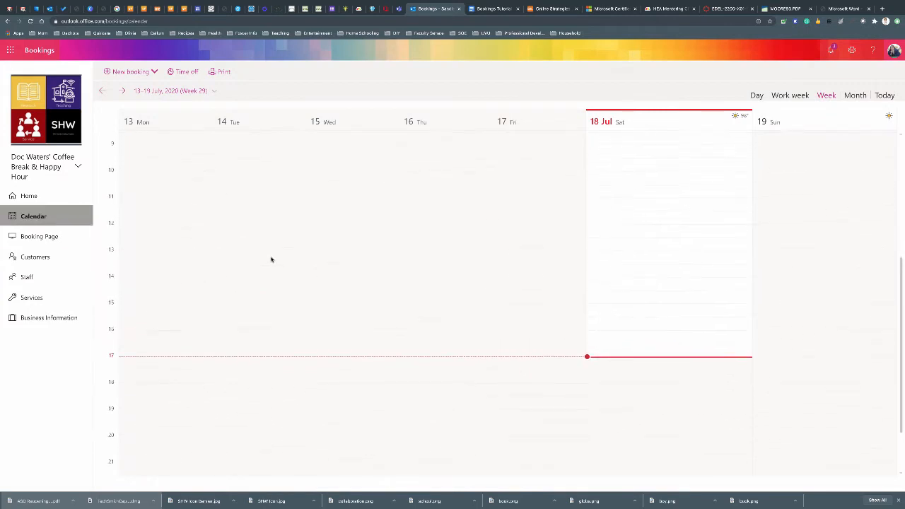
pyautogui.scroll(1, 271, 259)
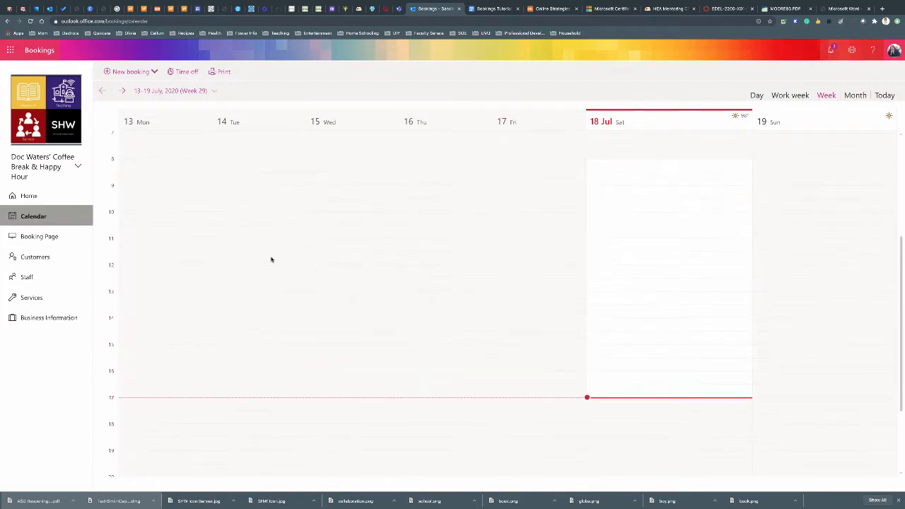
pyautogui.click(124, 91)
pyautogui.scroll(3, 297, 220)
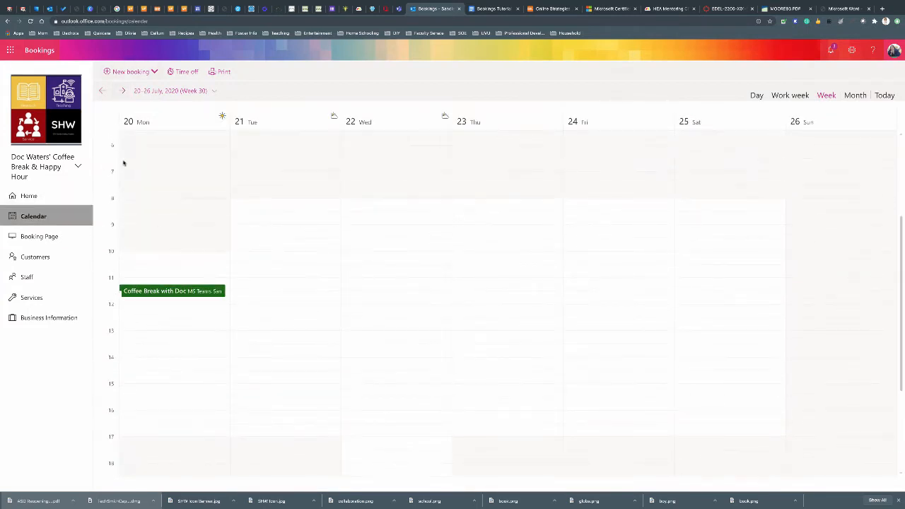
pyautogui.scroll(-1, 215, 265)
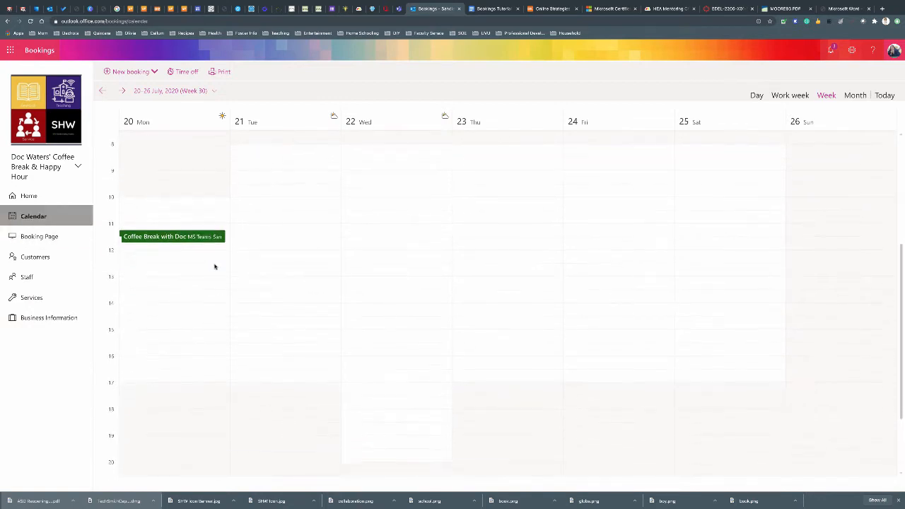
pyautogui.scroll(1, 215, 266)
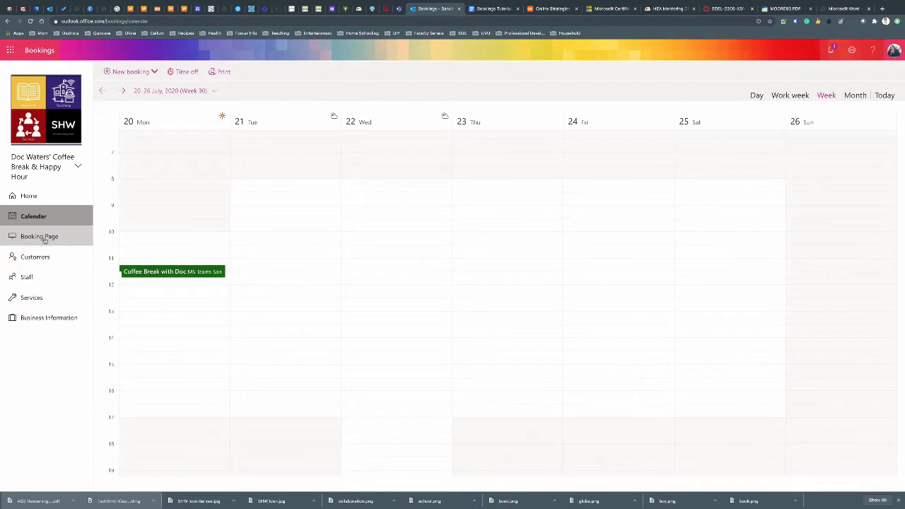
pyautogui.click(102, 91)
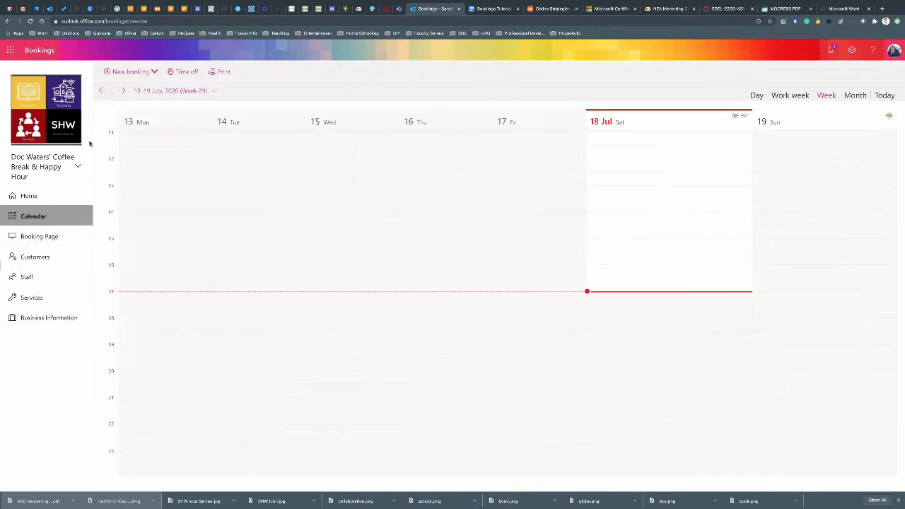
pyautogui.click(31, 238)
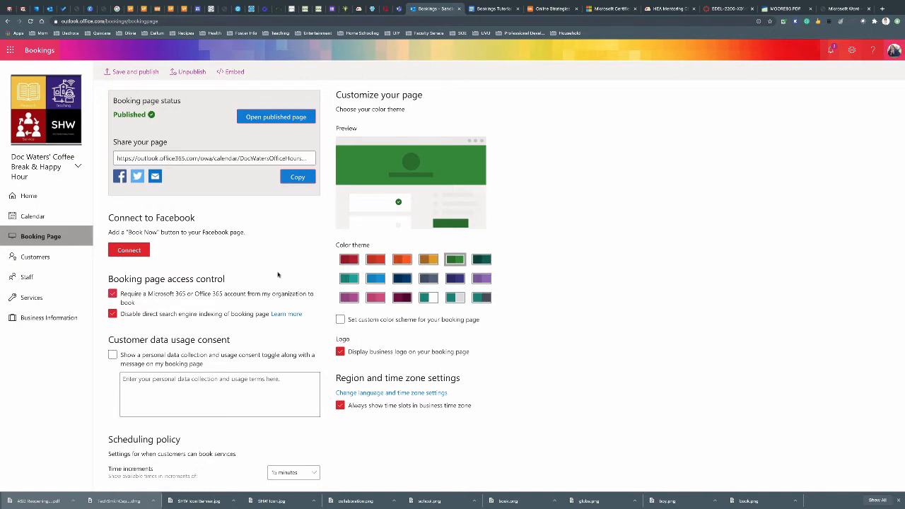
pyautogui.scroll(-1, 226, 238)
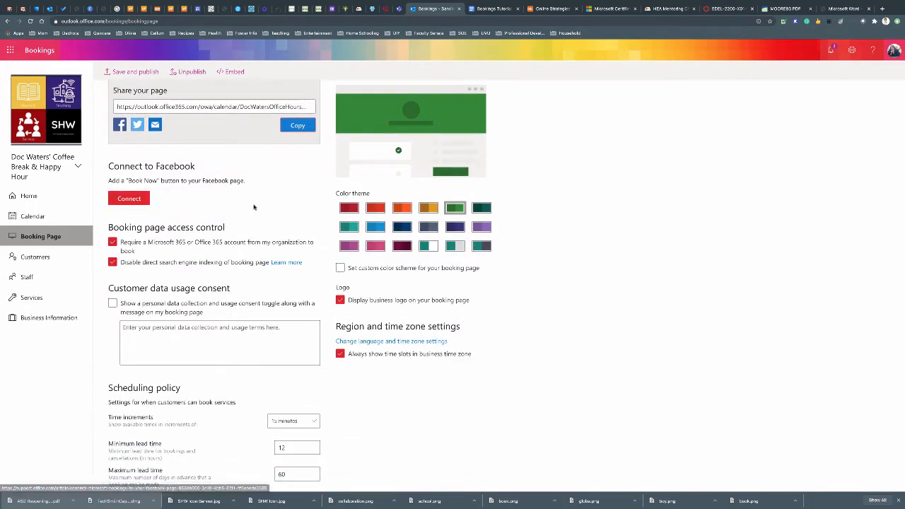
pyautogui.scroll(-2, 245, 206)
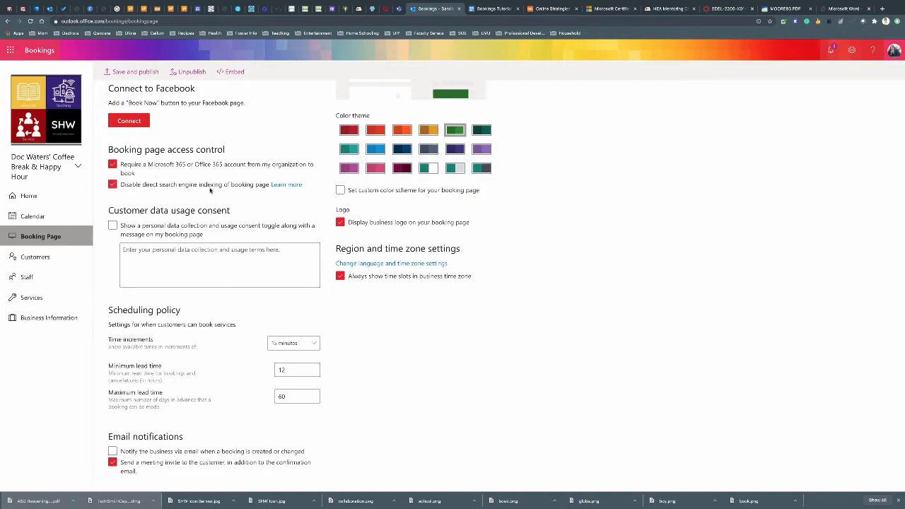
pyautogui.scroll(-1, 269, 205)
pyautogui.scroll(-1, 270, 205)
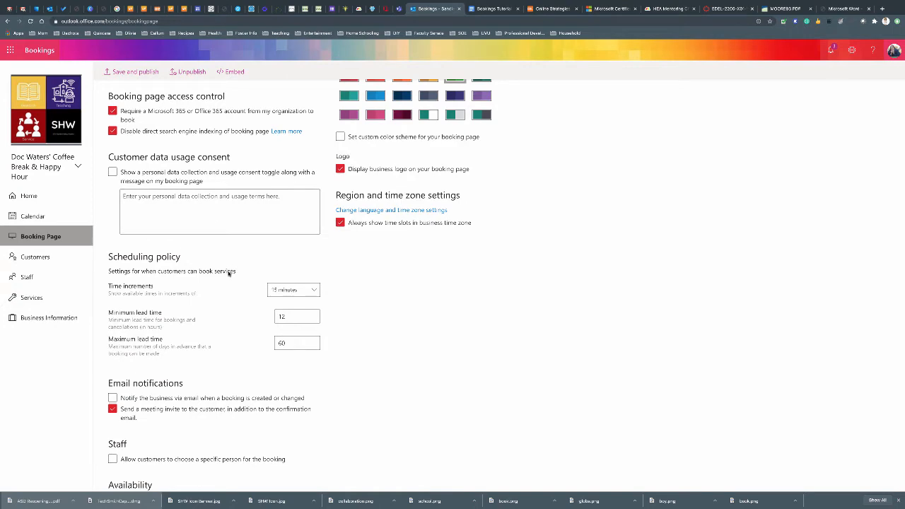
pyautogui.scroll(-2, 229, 269)
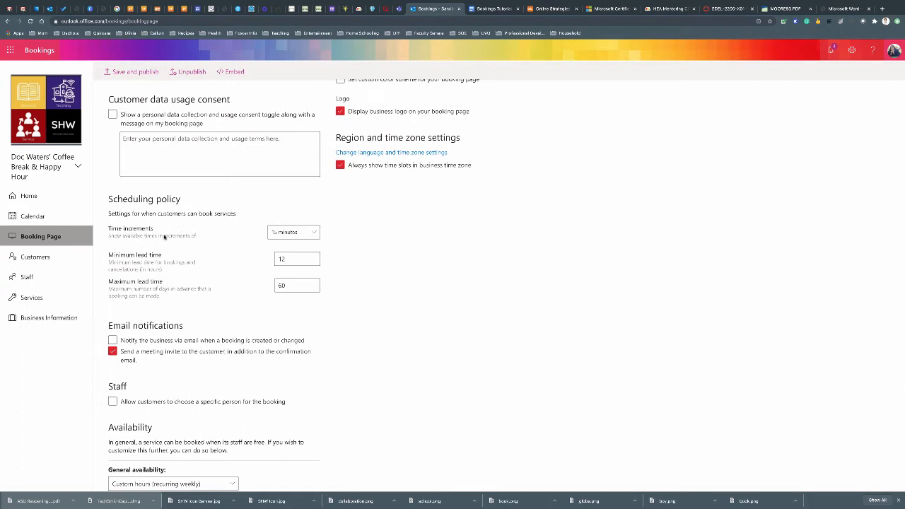
# Keep time increments at 15 minutes and check the minimum lead time
pyautogui.click(302, 235)
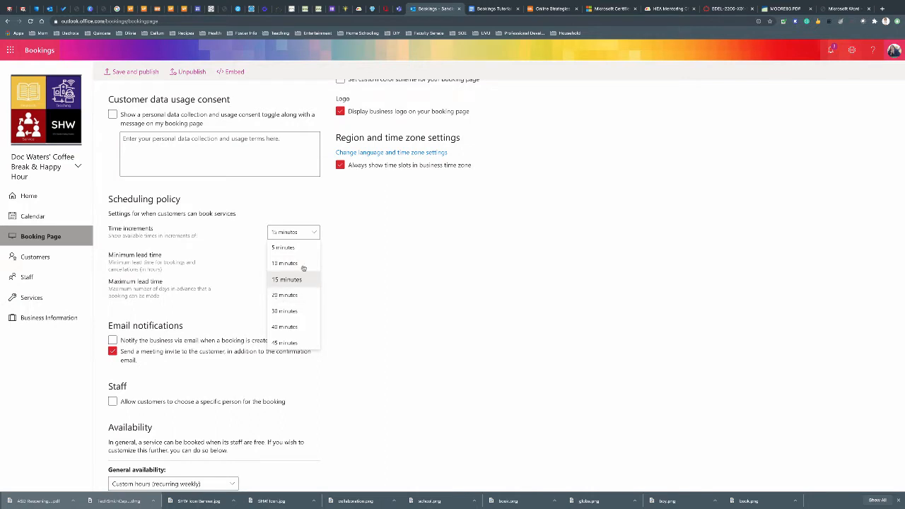
pyautogui.click(390, 235)
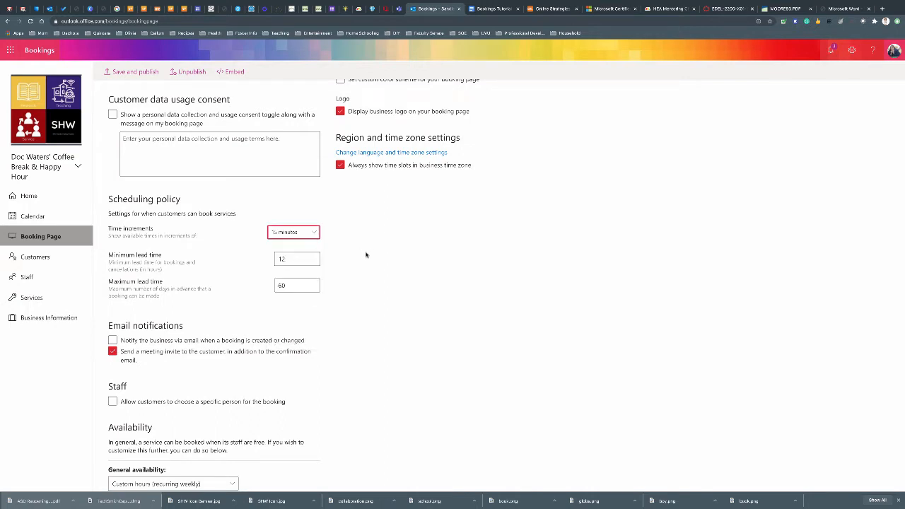
pyautogui.click(288, 259)
# Change the maximum lead time from 60 to 30 days
pyautogui.click(289, 285)
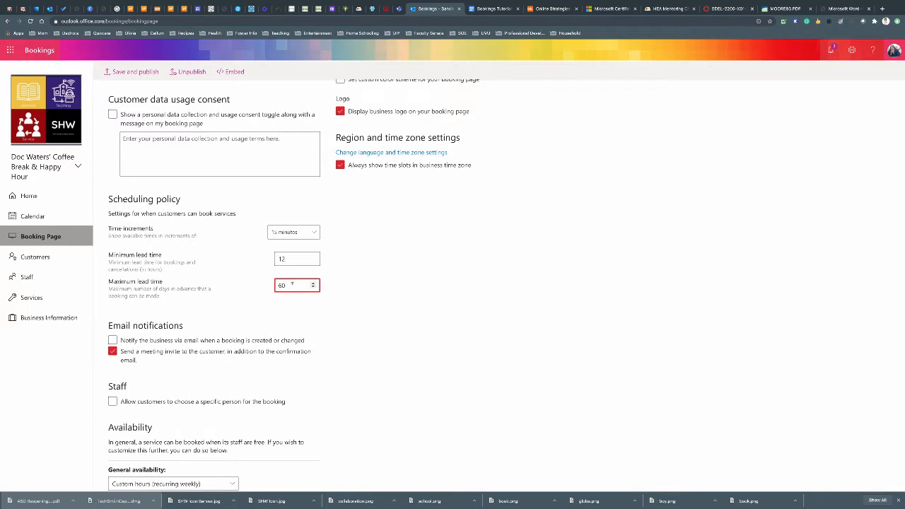
pyautogui.moveTo(282, 284)
pyautogui.mouseDown()
pyautogui.moveTo(257, 285)
pyautogui.moveTo(268, 286)
pyautogui.mouseUp()
pyautogui.click(291, 284)
pyautogui.write('30')
pyautogui.click(328, 301)
# Review the booking page settings, save and publish them, and open the Customers list
pyautogui.scroll(-3, 344, 322)
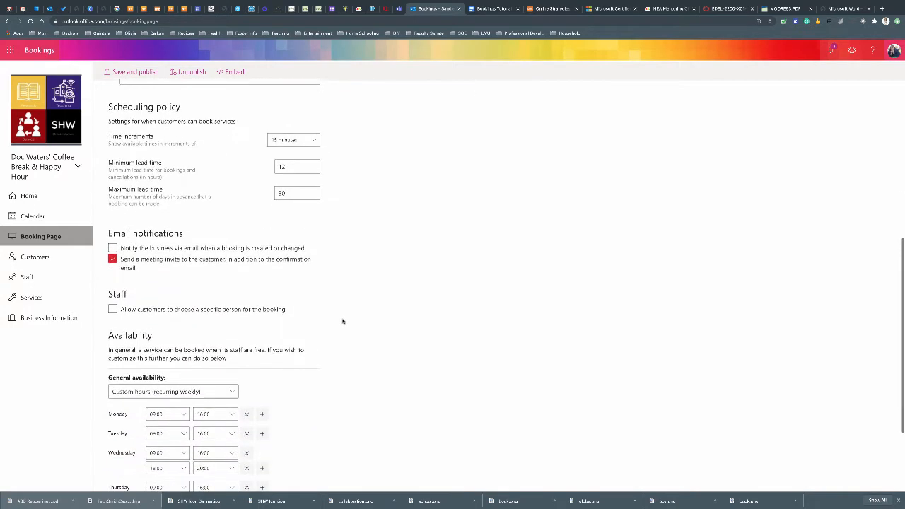
pyautogui.scroll(-1, 120, 237)
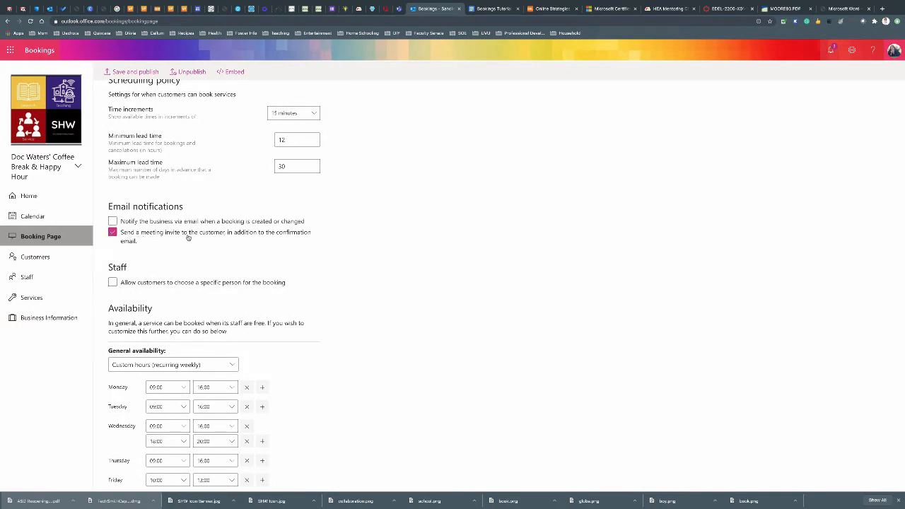
pyautogui.scroll(-1, 265, 266)
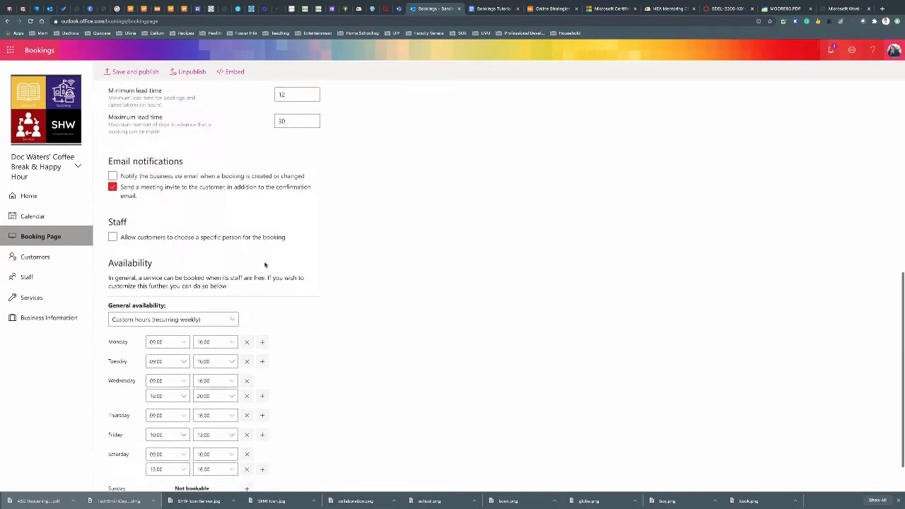
pyautogui.scroll(-1, 265, 265)
pyautogui.scroll(-1, 265, 265)
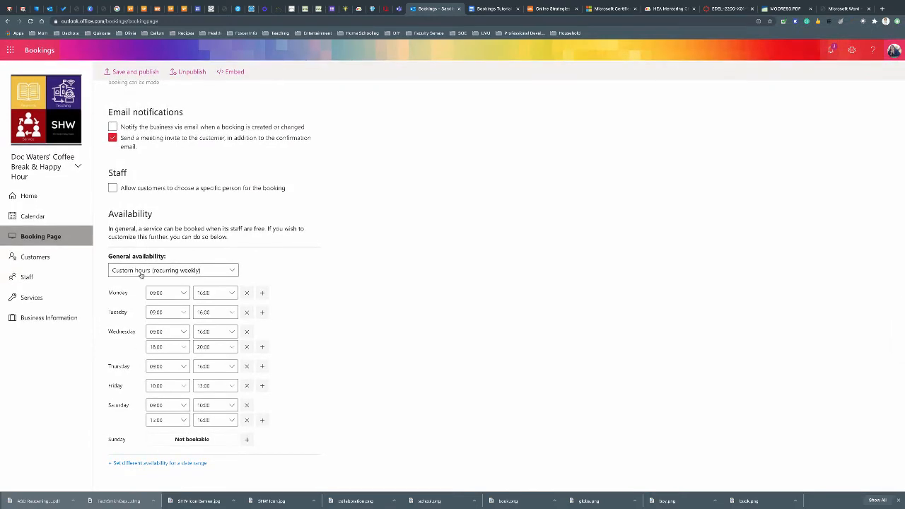
pyautogui.scroll(1, 140, 275)
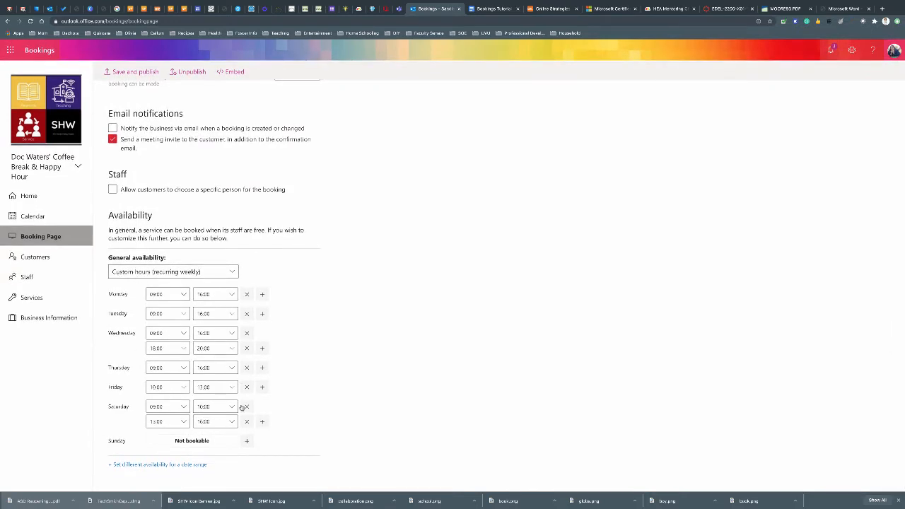
pyautogui.scroll(1, 289, 443)
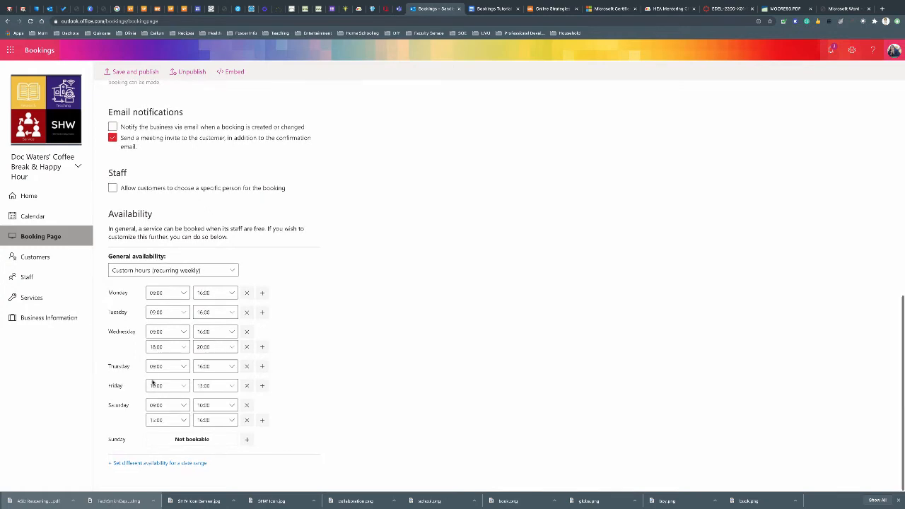
pyautogui.scroll(15, 153, 380)
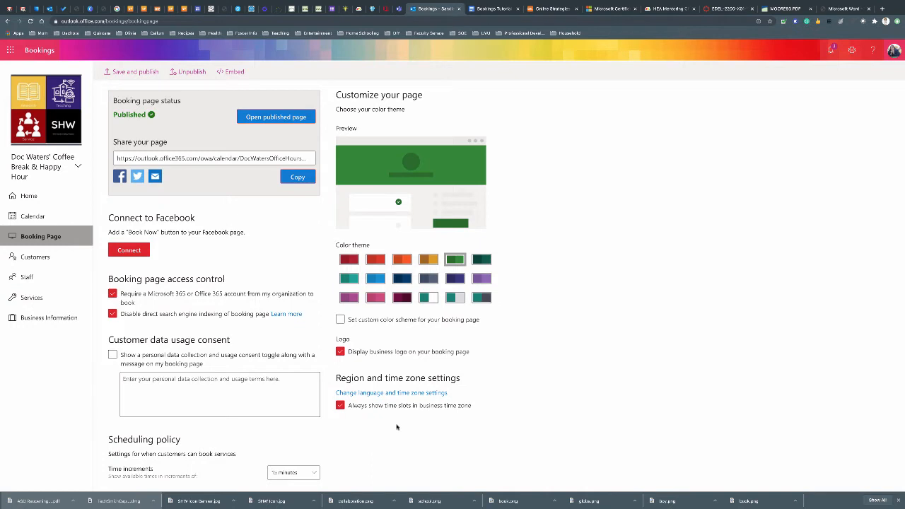
pyautogui.click(133, 72)
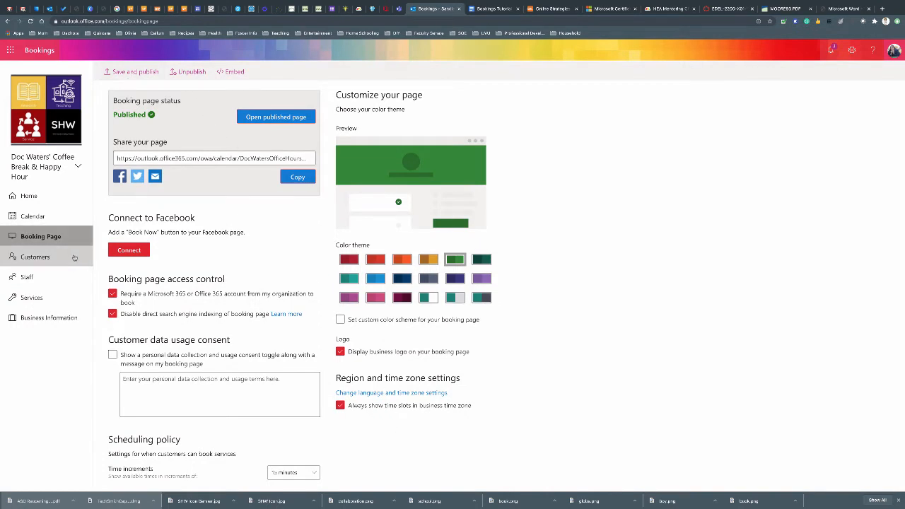
pyautogui.click(31, 258)
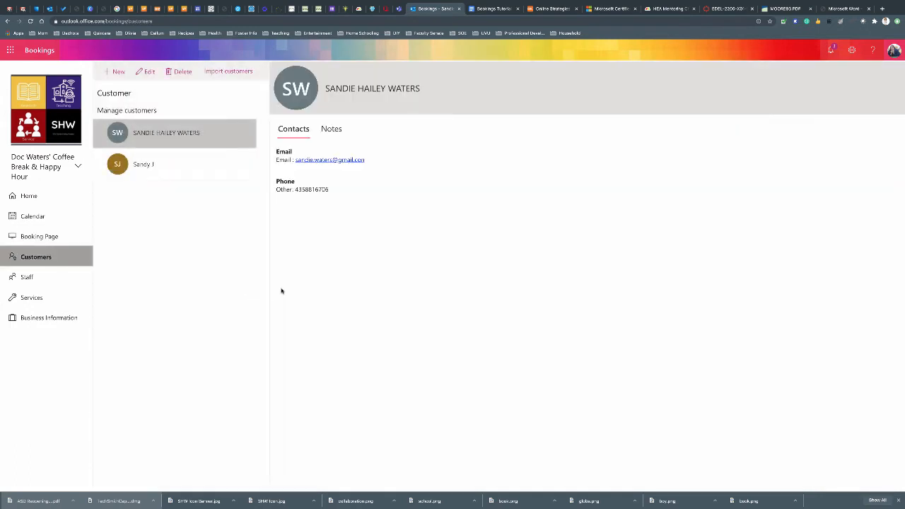
# Review the second customer's contact details and notes, then start a CSV customer import
pyautogui.click(161, 169)
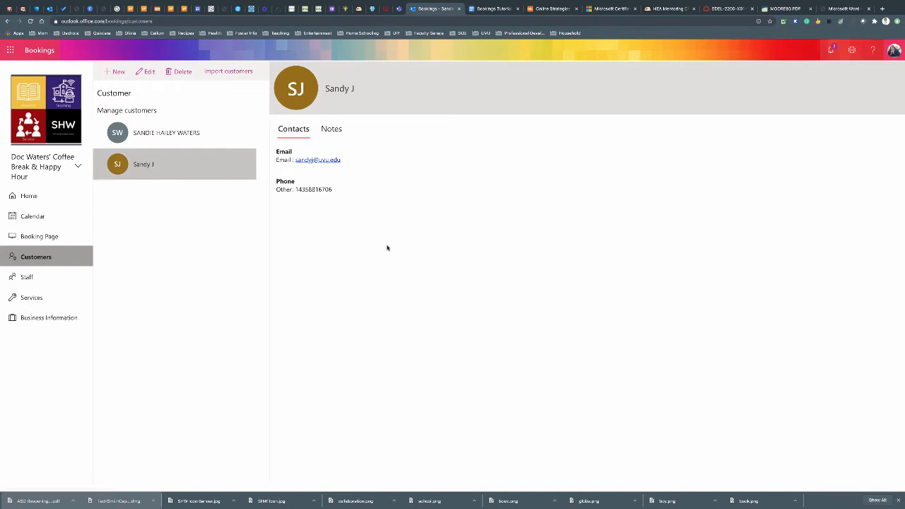
pyautogui.click(331, 129)
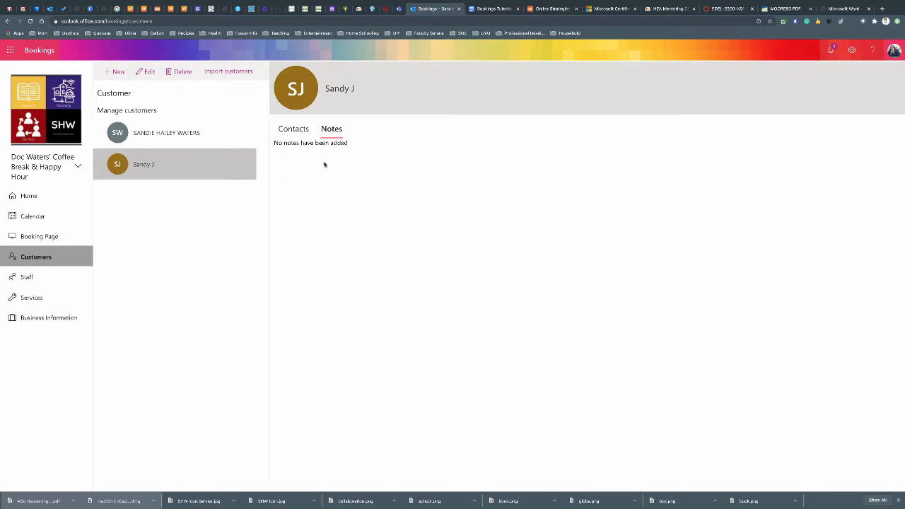
pyautogui.click(296, 130)
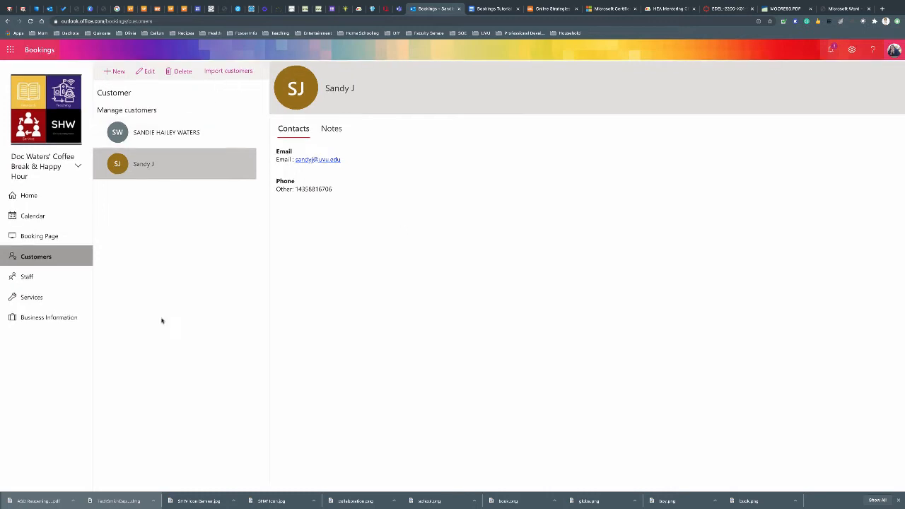
pyautogui.click(225, 72)
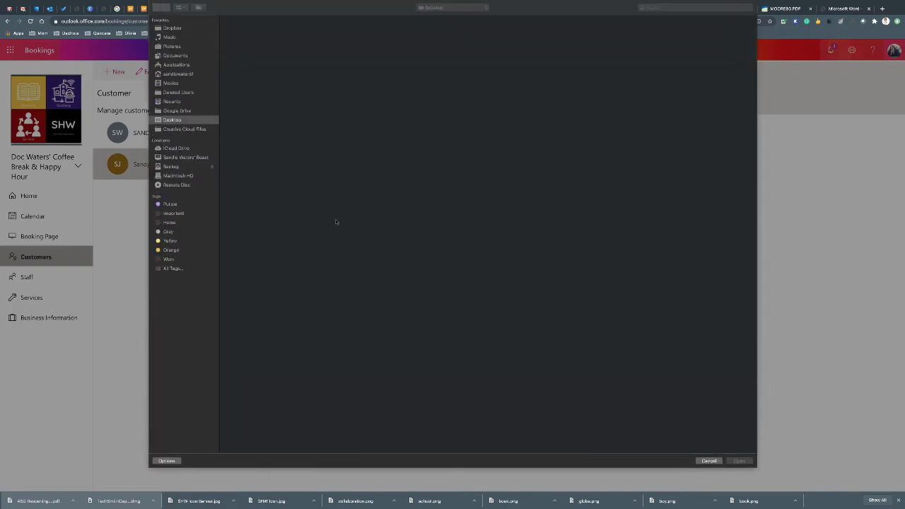
# Cancel the file picker and close the Import contacts dialog without importing anything
pyautogui.scroll(-10, 343, 241)
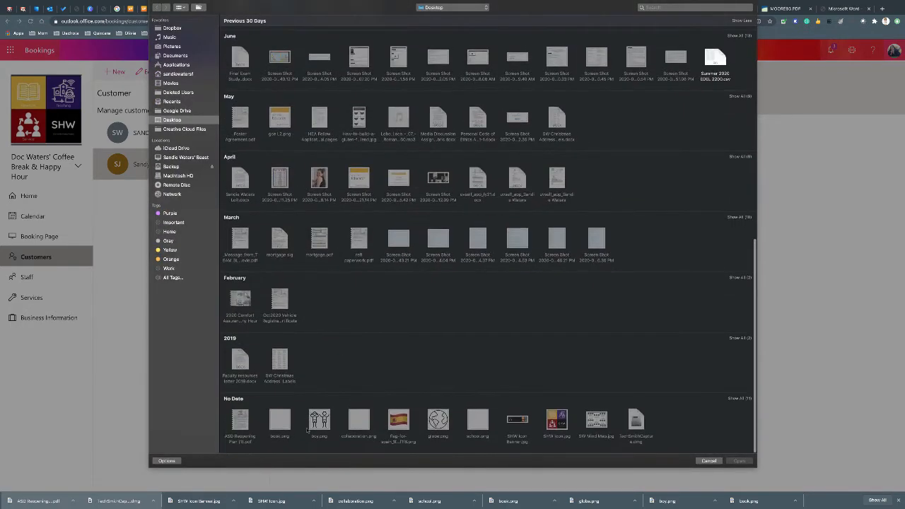
pyautogui.scroll(15, 345, 209)
pyautogui.press('Escape')
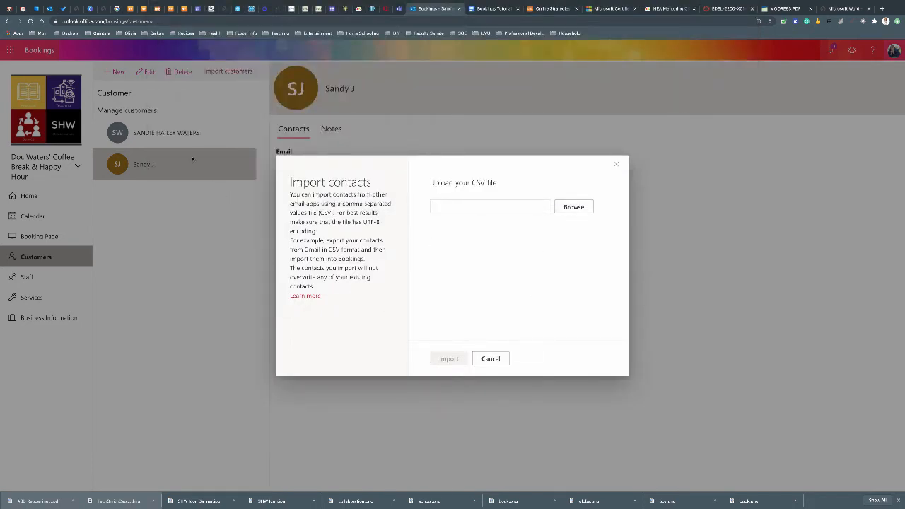
pyautogui.click(493, 362)
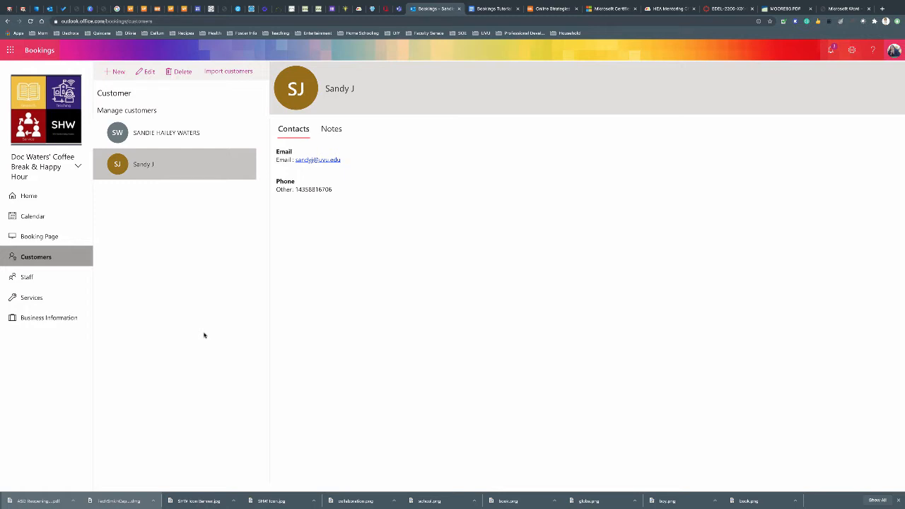
# Edit and save the existing staff member, then discard a blank new staff form
pyautogui.click(24, 277)
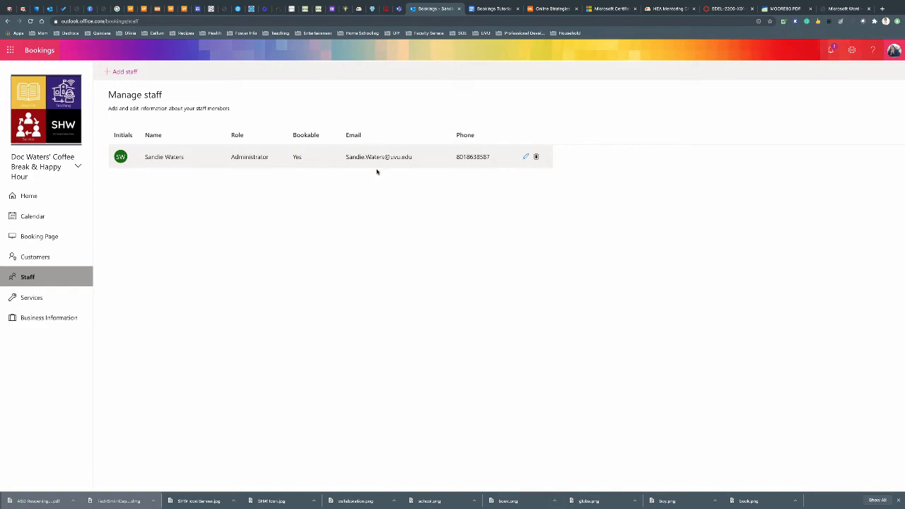
pyautogui.click(524, 157)
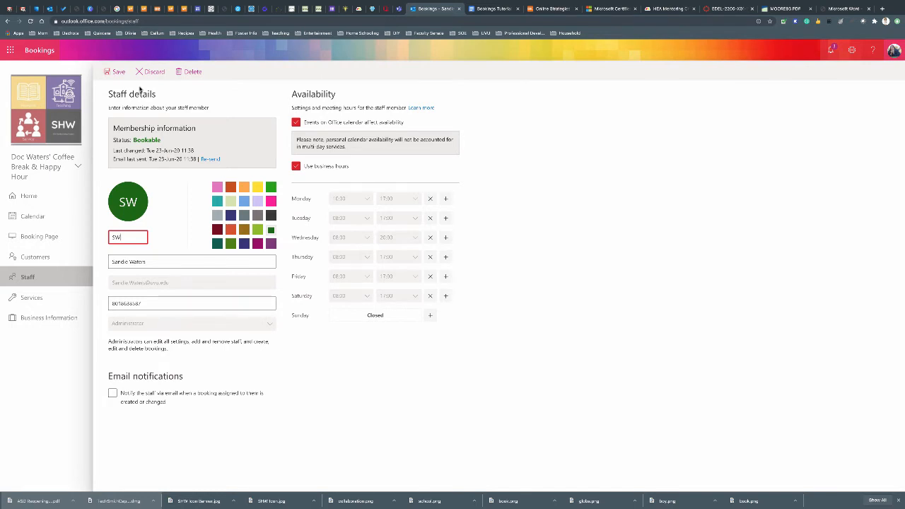
pyautogui.click(113, 72)
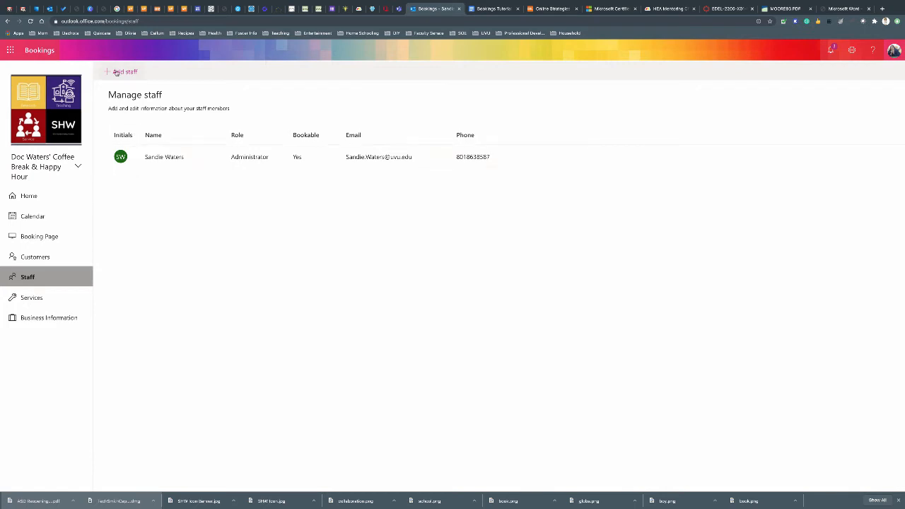
pyautogui.click(116, 73)
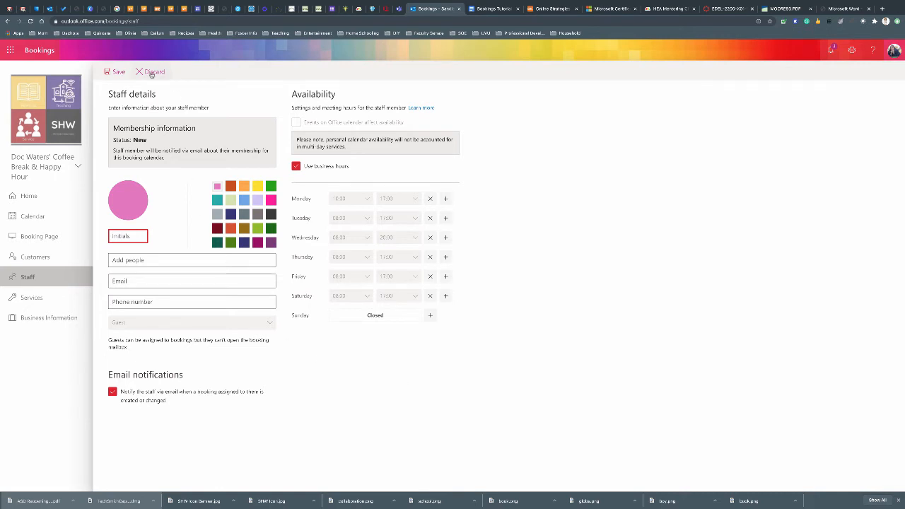
pyautogui.click(117, 72)
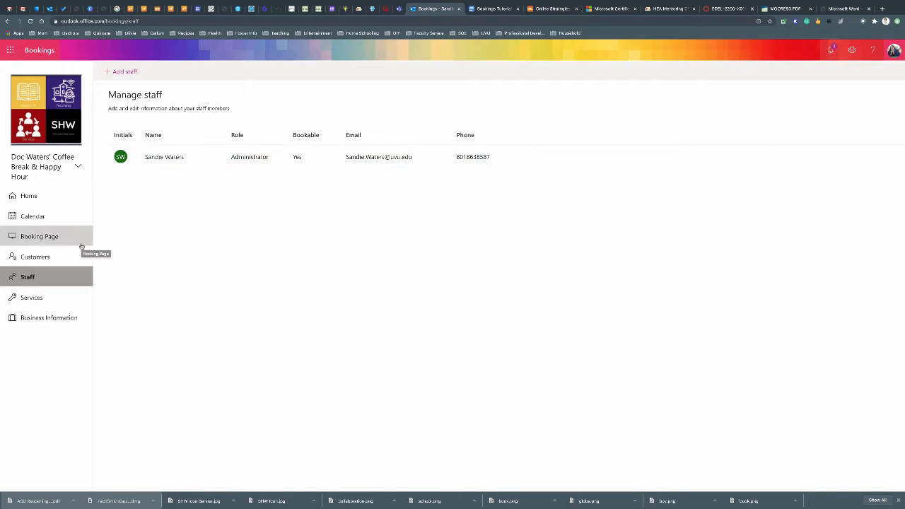
# Move through Customers and Staff to the Services list
pyautogui.click(44, 257)
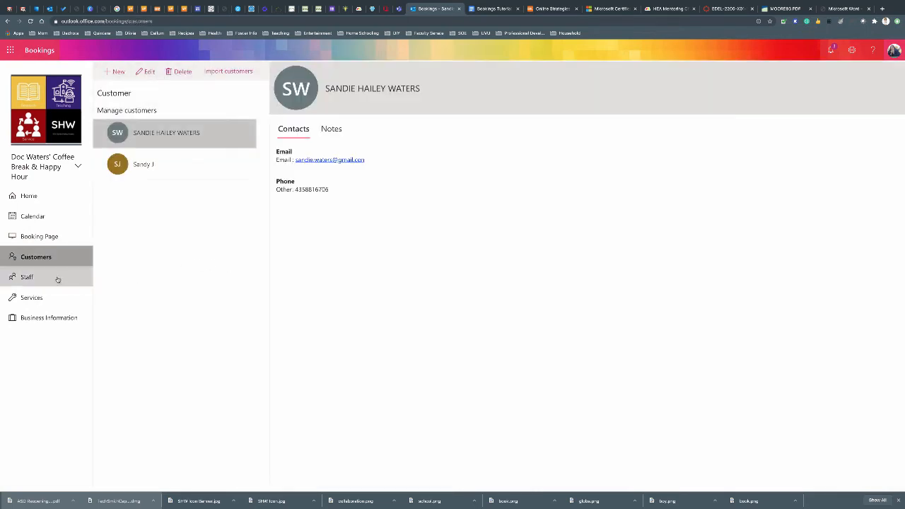
pyautogui.click(27, 277)
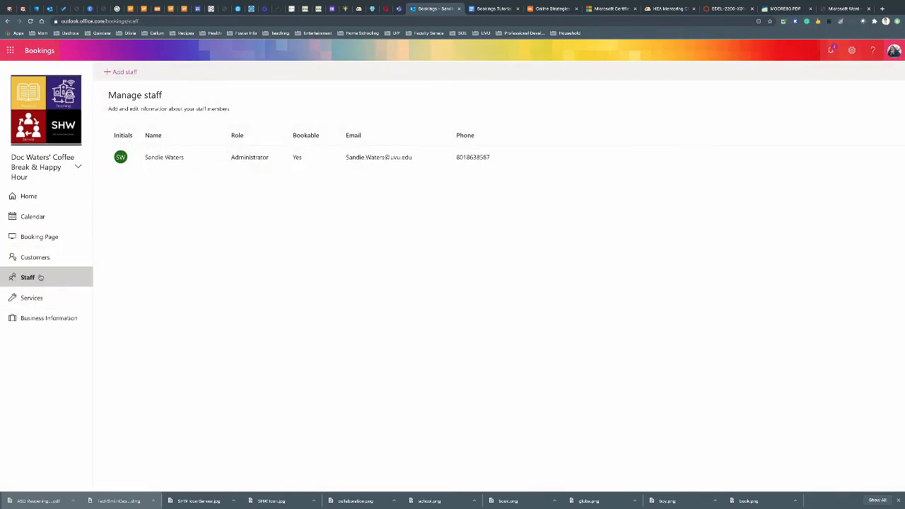
pyautogui.click(34, 301)
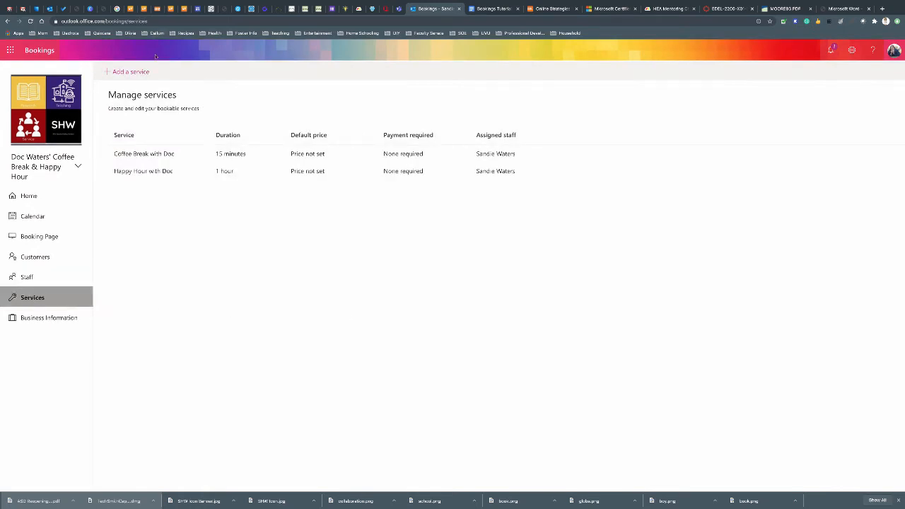
# Start a new service named Office Hours Test with the description 'place here...'
pyautogui.click(118, 73)
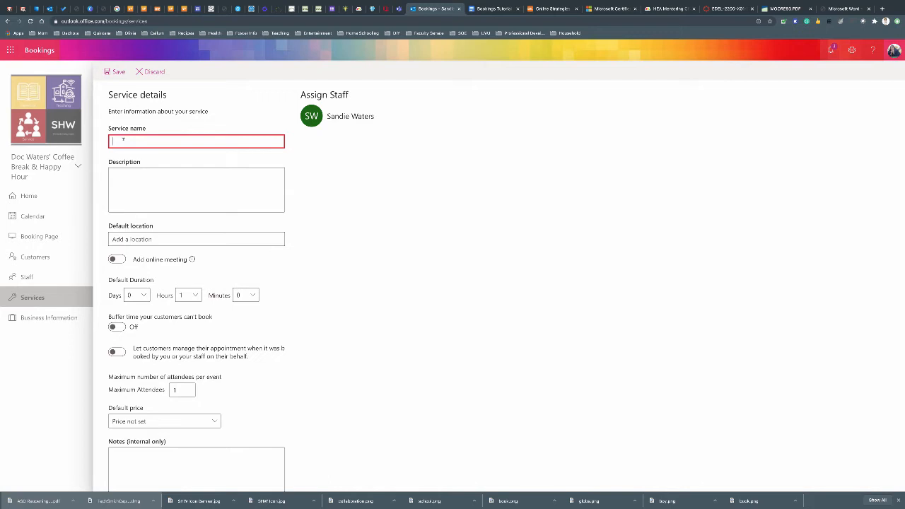
pyautogui.write('Office Hours Test')
pyautogui.press('Tab')
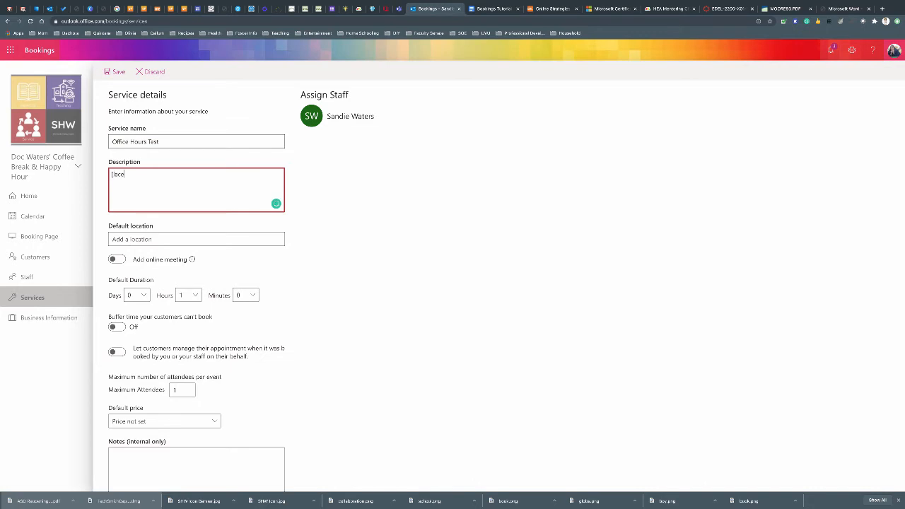
pyautogui.write('place gere')
pyautogui.press('BackSpace')
pyautogui.press('BackSpace')
pyautogui.write('here...')
pyautogui.scroll(-1, 146, 214)
pyautogui.click(143, 228)
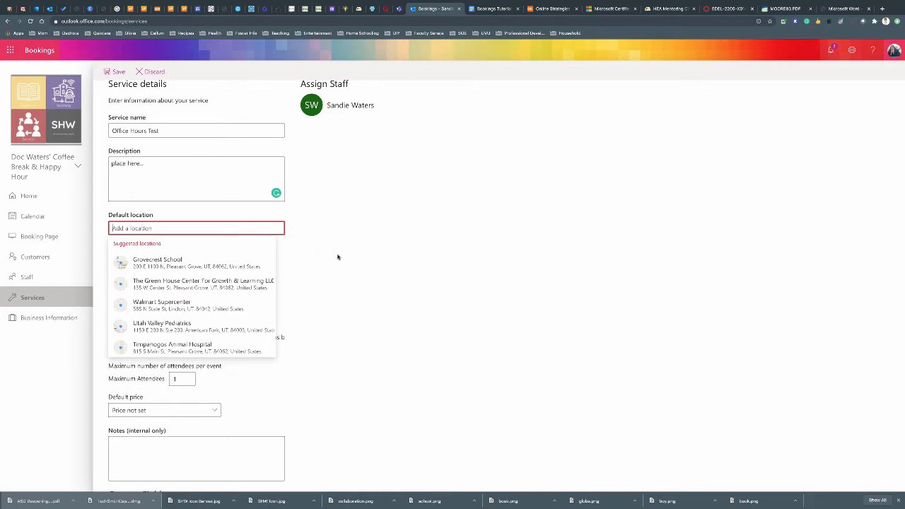
# Turn on an online meeting and set the default duration to 0 hours 10 minutes
pyautogui.click(327, 235)
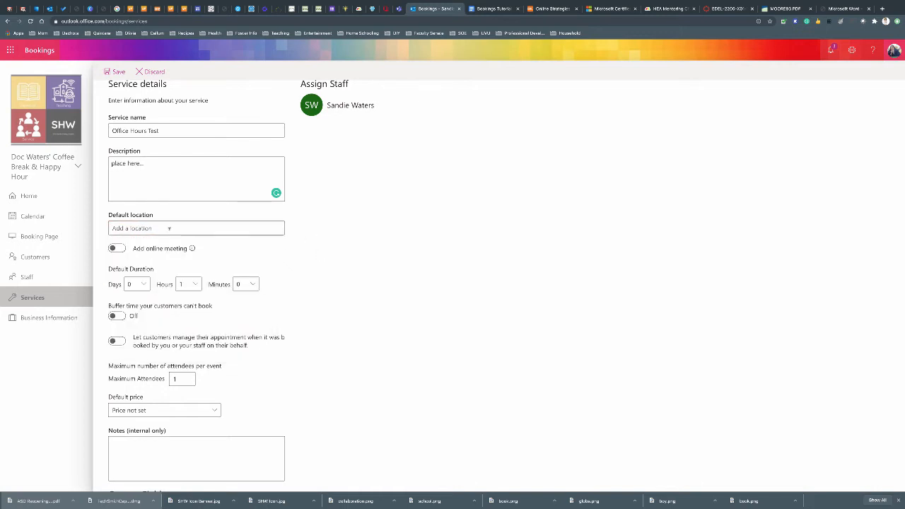
pyautogui.click(117, 253)
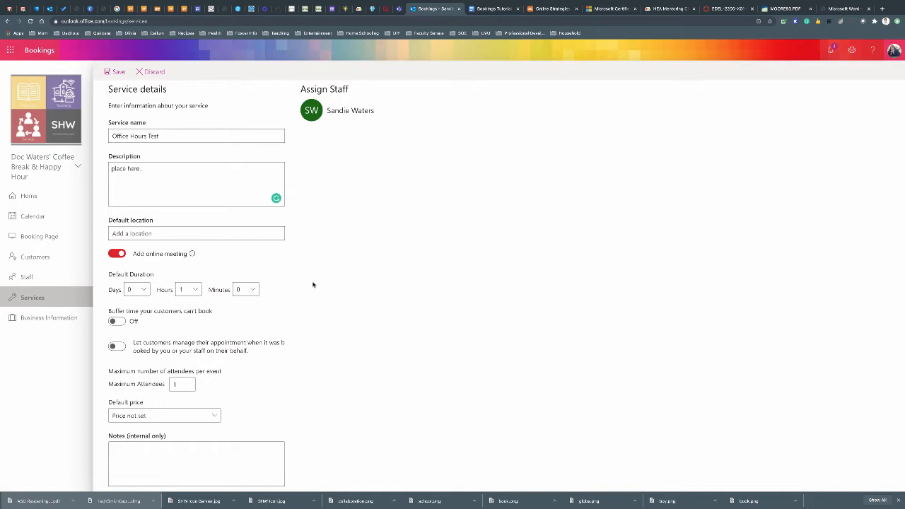
pyautogui.scroll(-1, 304, 283)
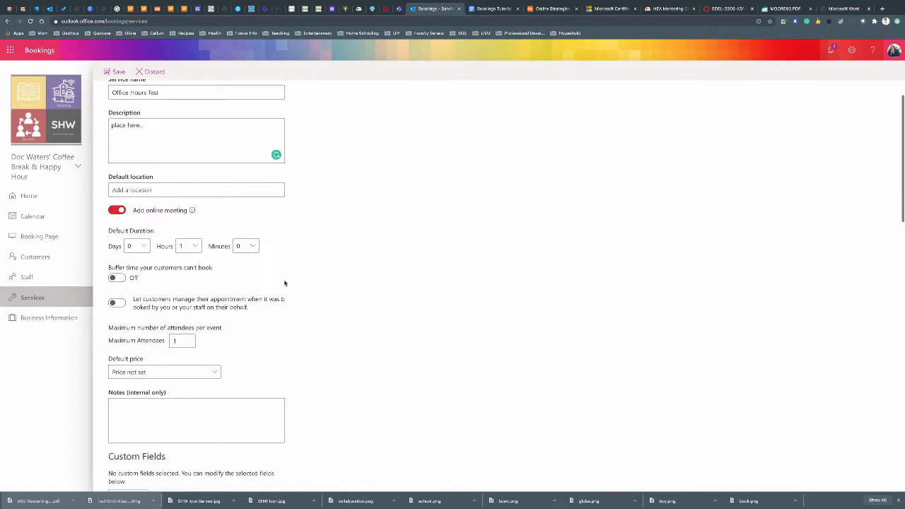
pyautogui.click(197, 247)
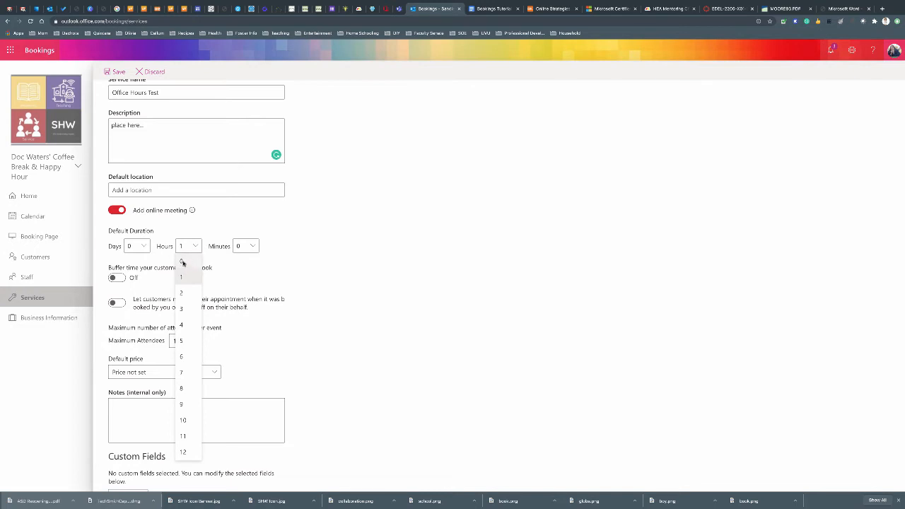
pyautogui.click(183, 263)
pyautogui.click(253, 248)
pyautogui.click(242, 294)
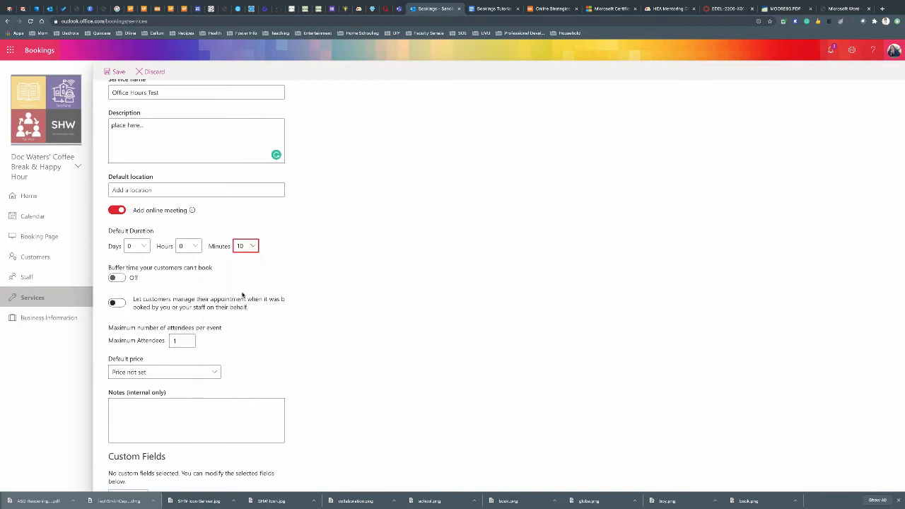
# Try 5-minute before and after buffers, then turn buffer time off
pyautogui.click(118, 278)
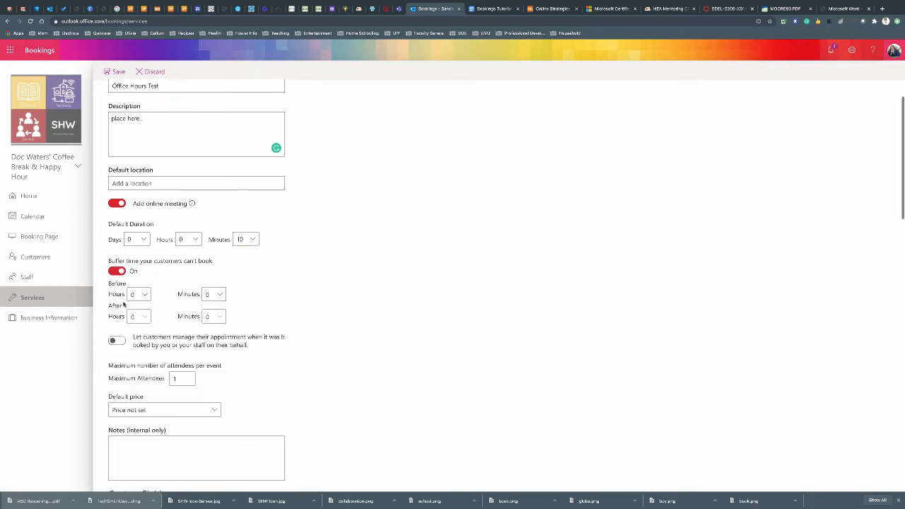
pyautogui.click(216, 296)
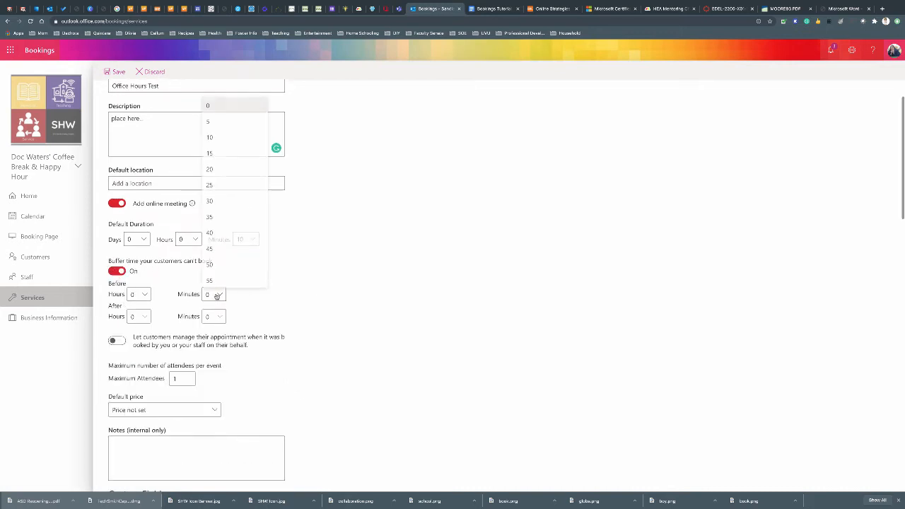
pyautogui.click(207, 121)
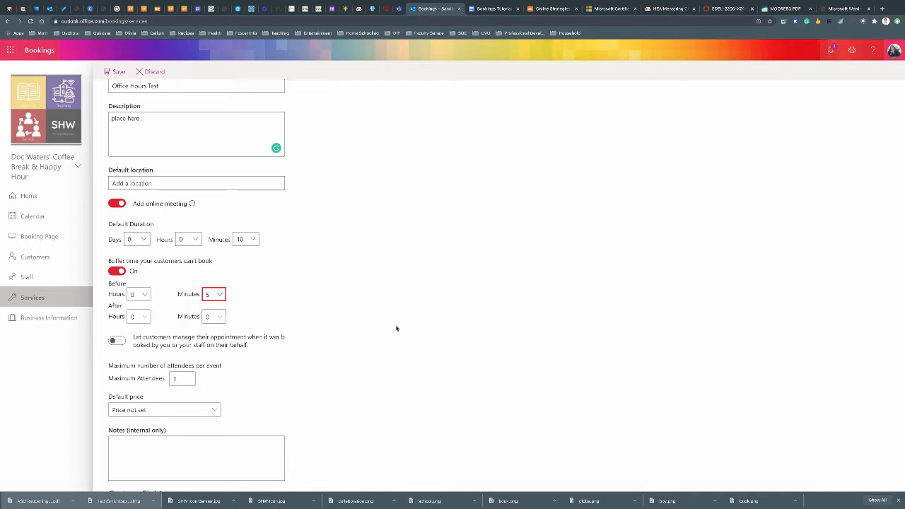
pyautogui.click(214, 316)
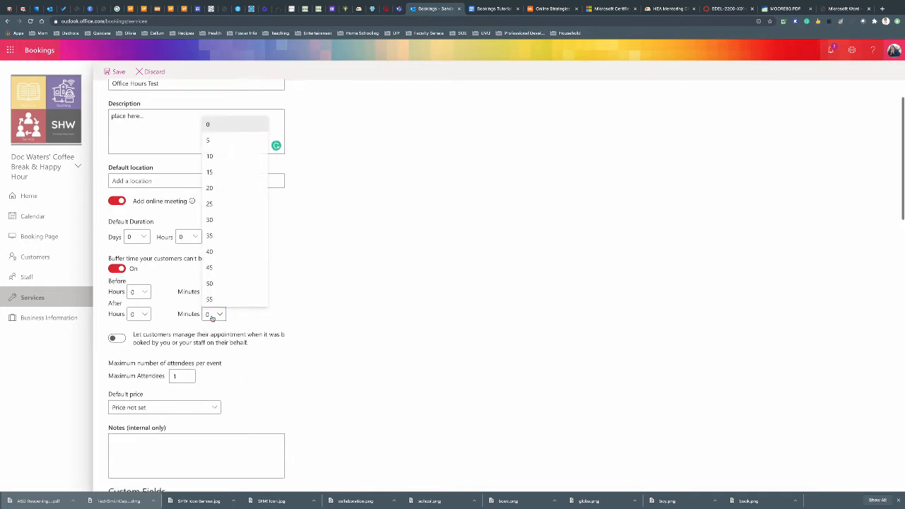
pyautogui.click(219, 141)
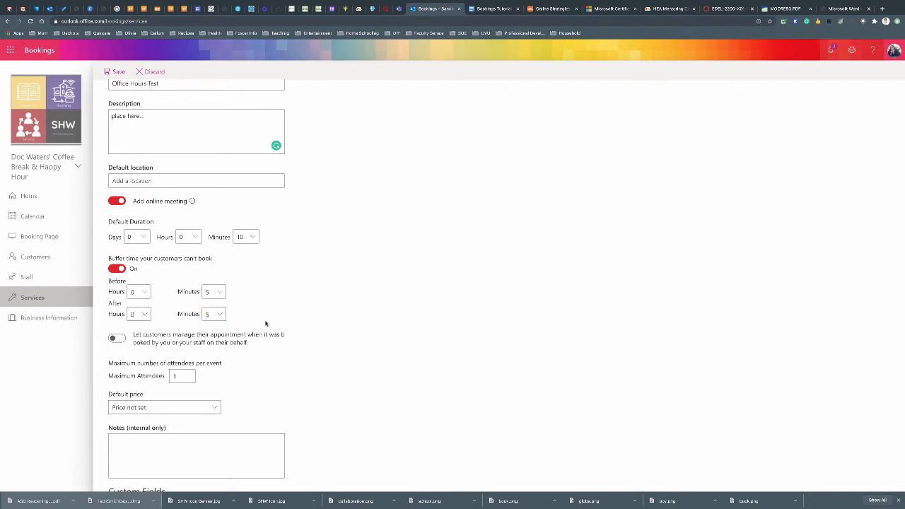
pyautogui.scroll(-1, 343, 348)
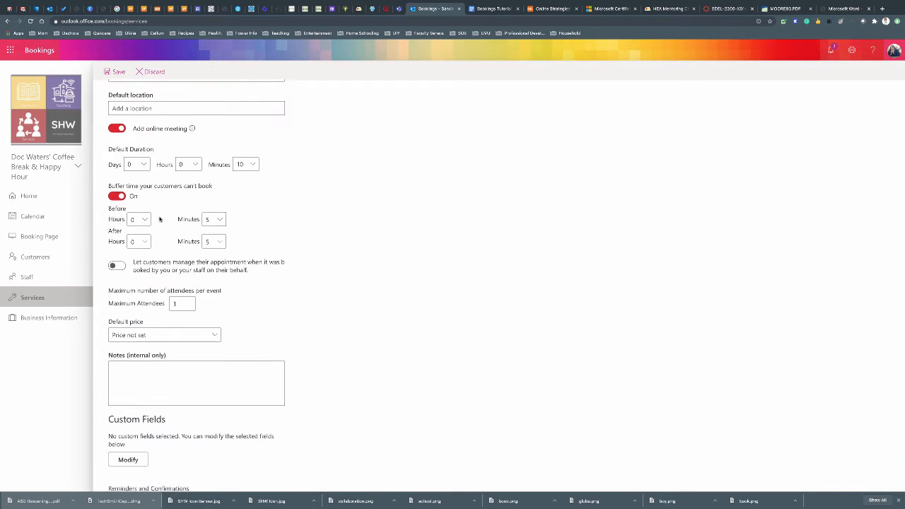
pyautogui.click(117, 196)
# Review the remaining service options, including maximum attendees and email confirmation information
pyautogui.scroll(-2, 382, 337)
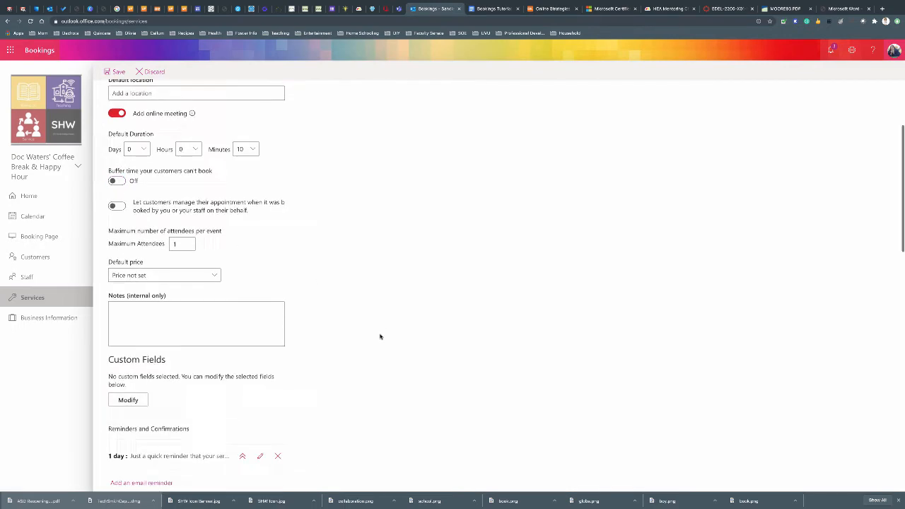
pyautogui.scroll(-1, 238, 269)
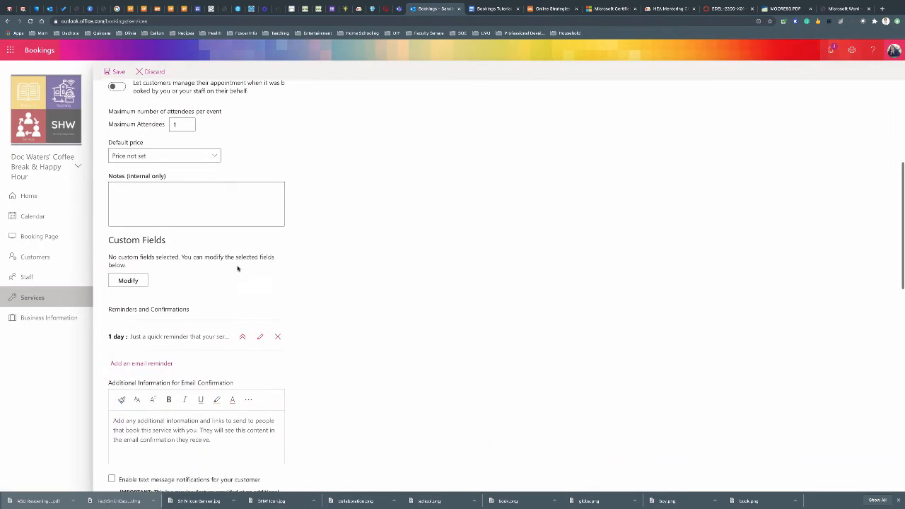
pyautogui.scroll(2, 206, 144)
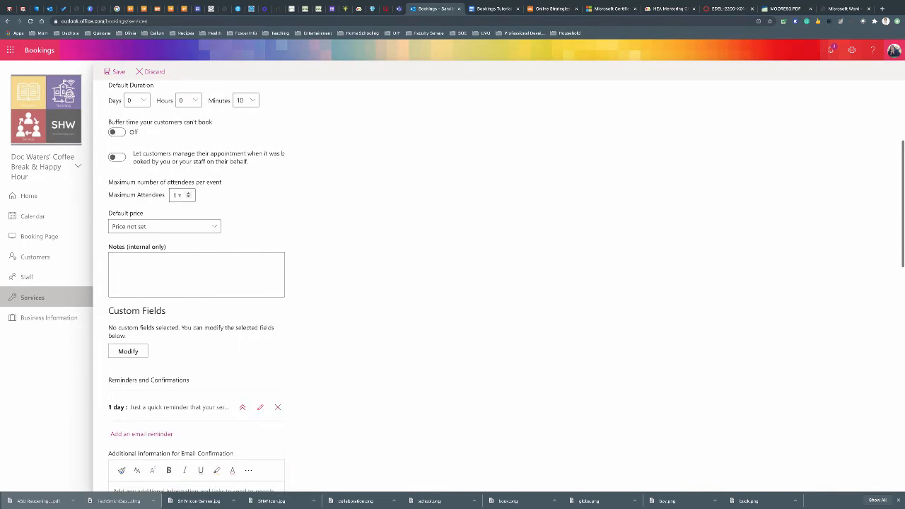
pyautogui.click(180, 194)
pyautogui.scroll(2, 325, 205)
pyautogui.scroll(1, 196, 177)
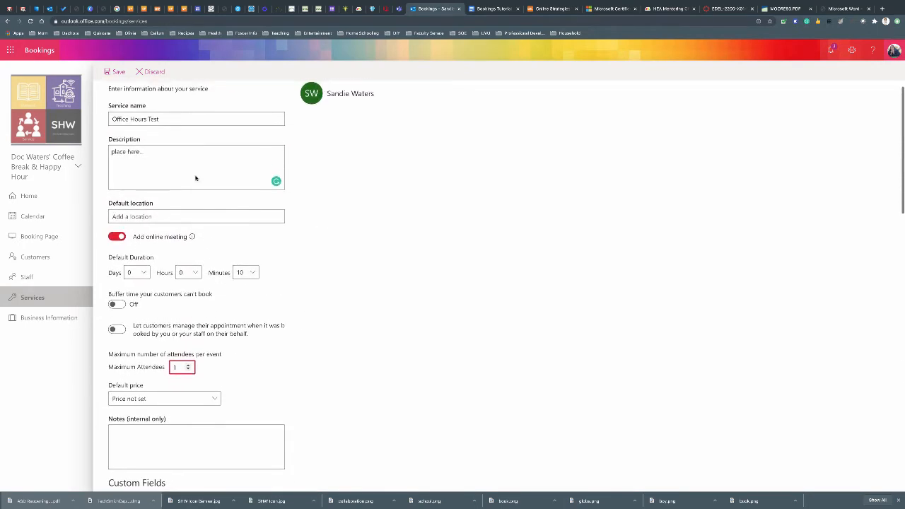
pyautogui.scroll(-5, 318, 256)
pyautogui.scroll(3, 319, 258)
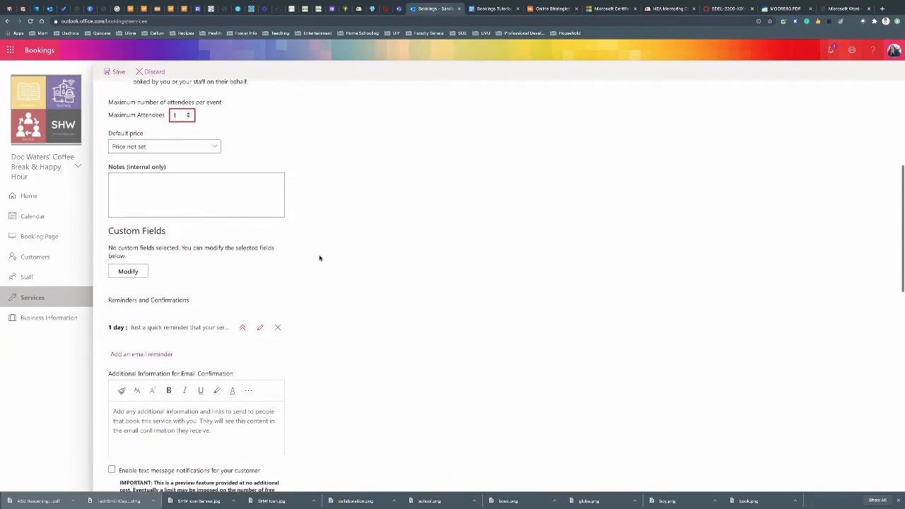
pyautogui.scroll(-1, 318, 258)
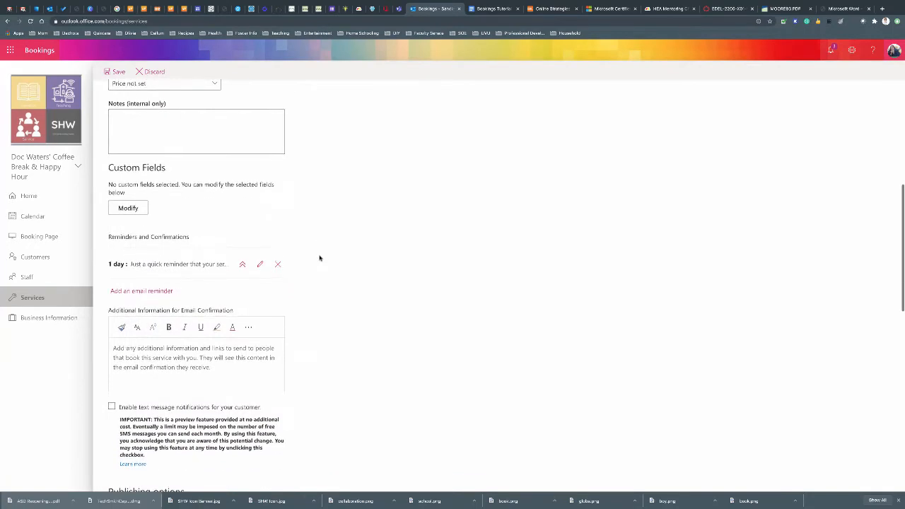
pyautogui.scroll(-2, 319, 258)
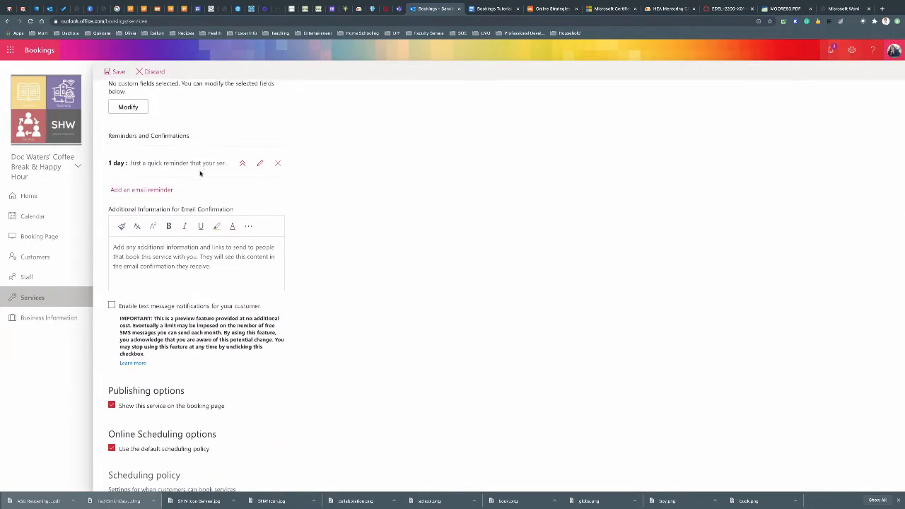
pyautogui.scroll(-1, 200, 173)
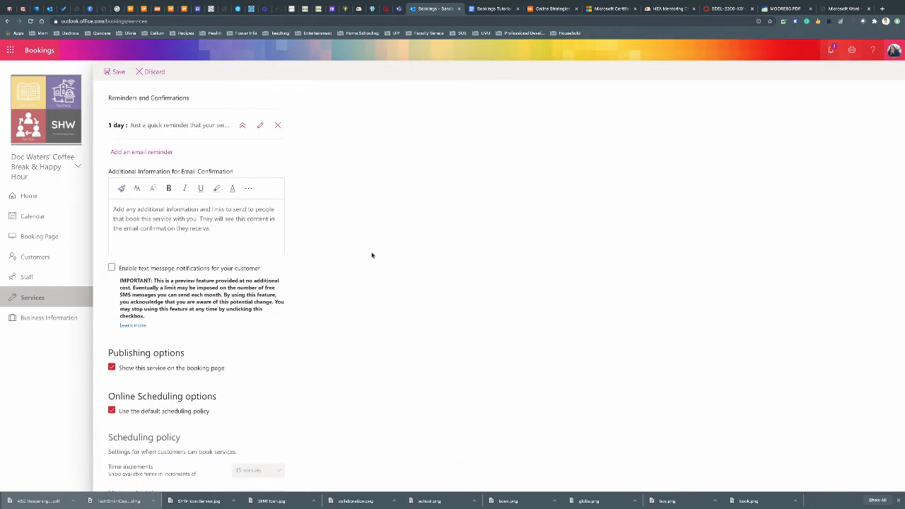
pyautogui.scroll(-1, 360, 255)
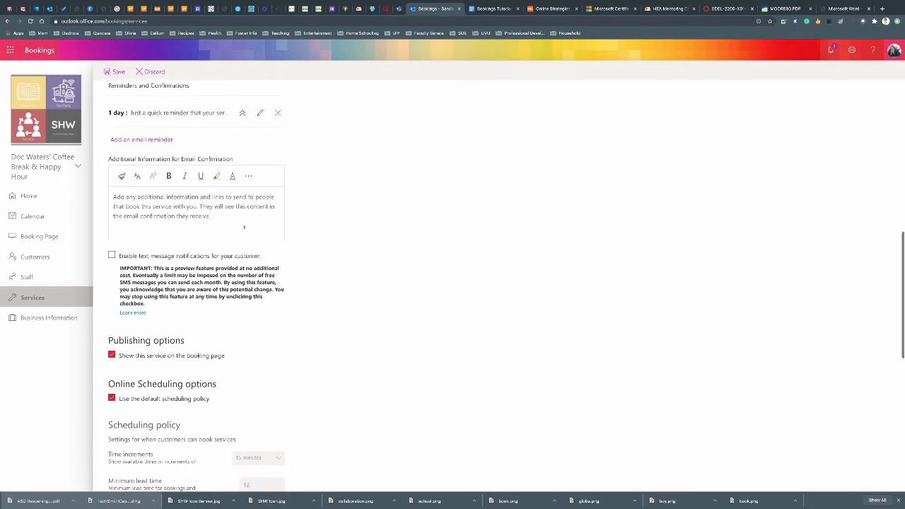
pyautogui.click(221, 215)
pyautogui.scroll(-5, 380, 256)
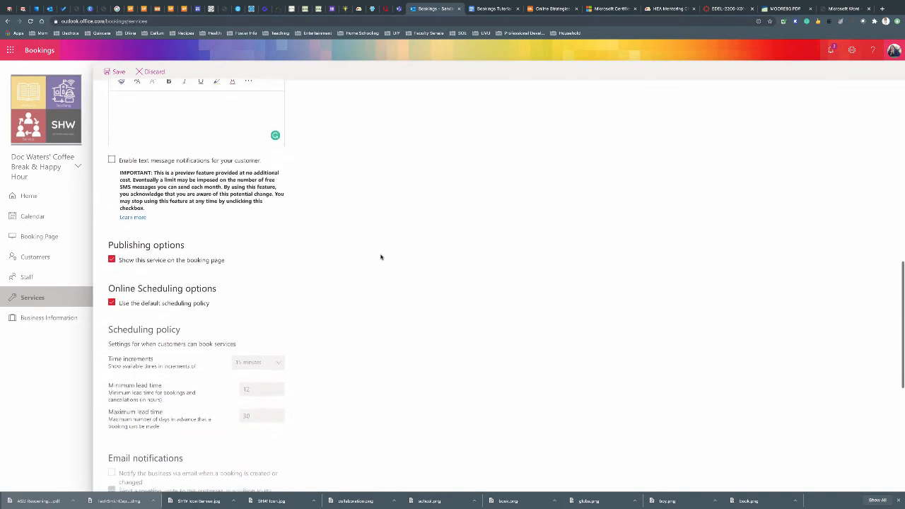
pyautogui.scroll(-2, 379, 258)
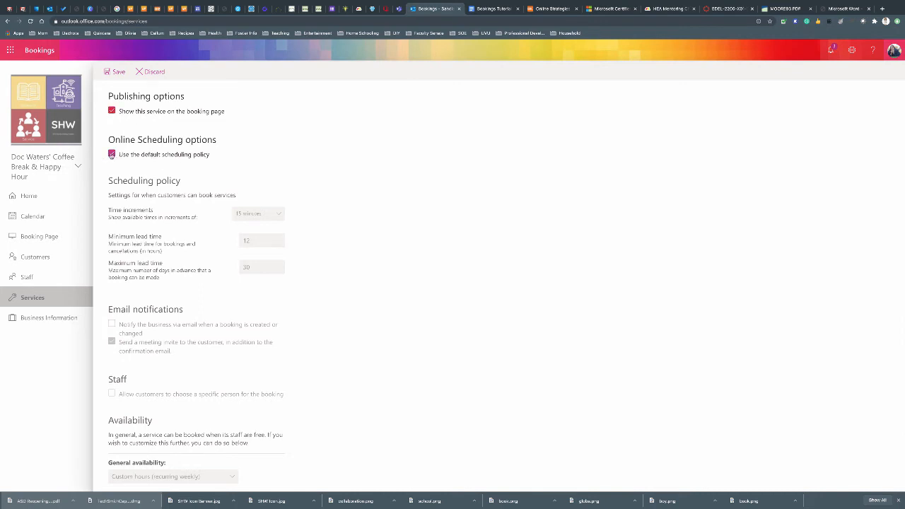
# Replace the default scheduling policy with 10-minute increments, 3-hour minimum and 15-day maximum lead time
pyautogui.click(112, 155)
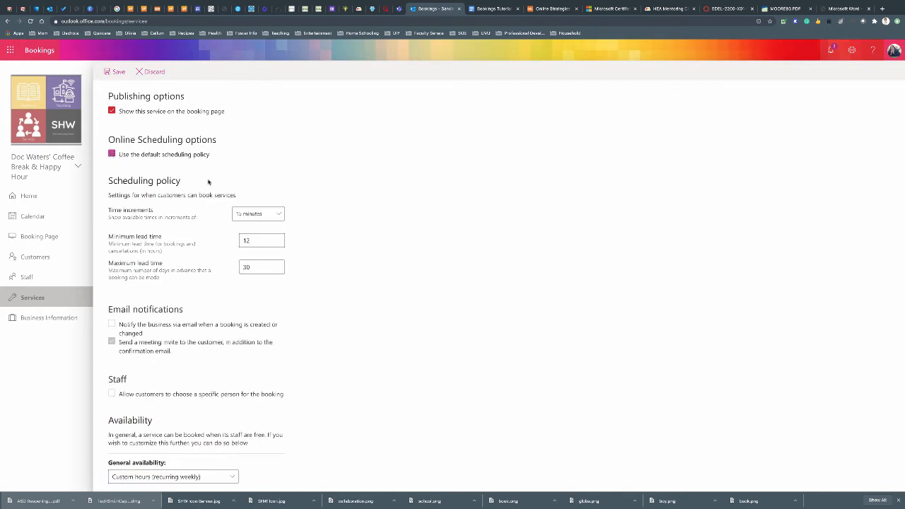
pyautogui.click(257, 214)
pyautogui.click(257, 214)
pyautogui.click(261, 247)
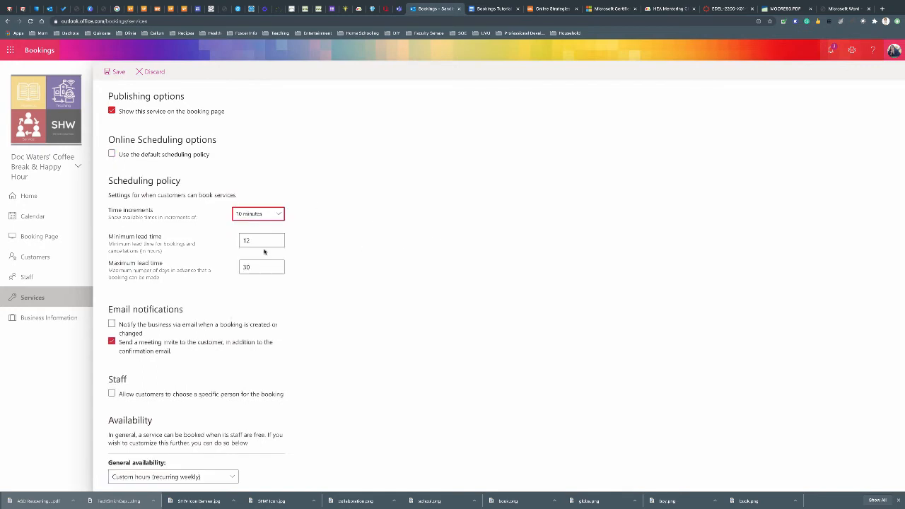
pyautogui.click(254, 242)
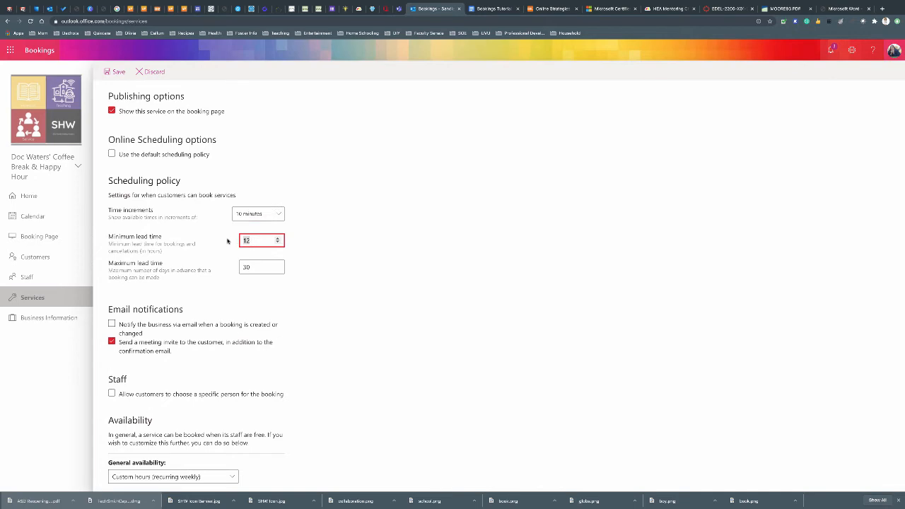
pyautogui.write('3')
pyautogui.press('Tab')
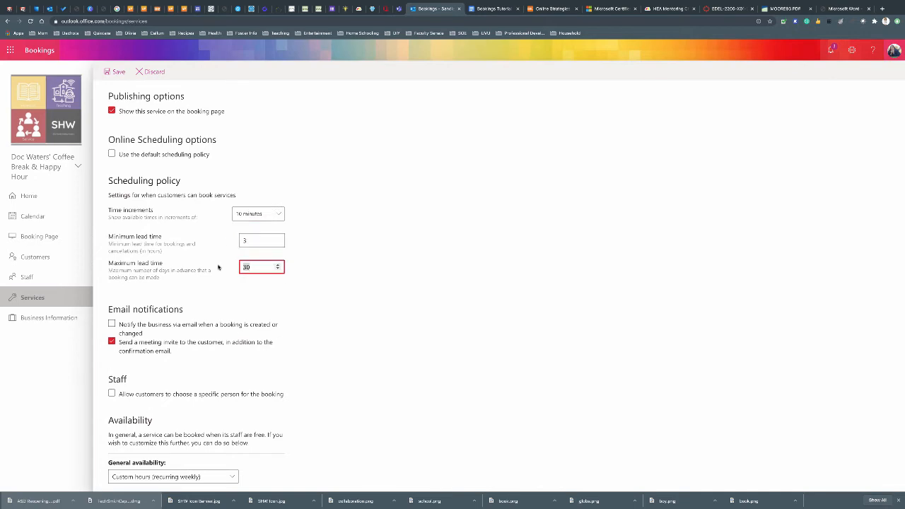
pyautogui.write('15')
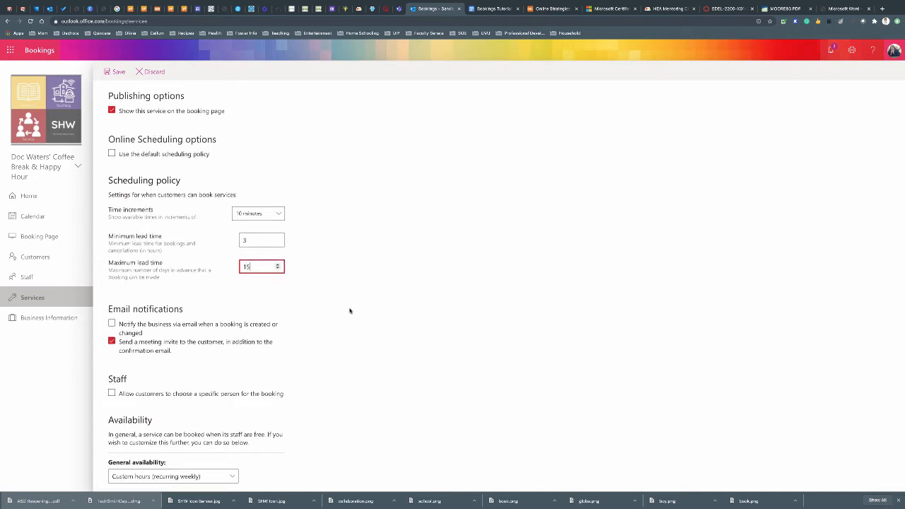
# Make Monday and Tuesday unbookable and trim Wednesday to a single slot with a new end time
pyautogui.scroll(-2, 344, 308)
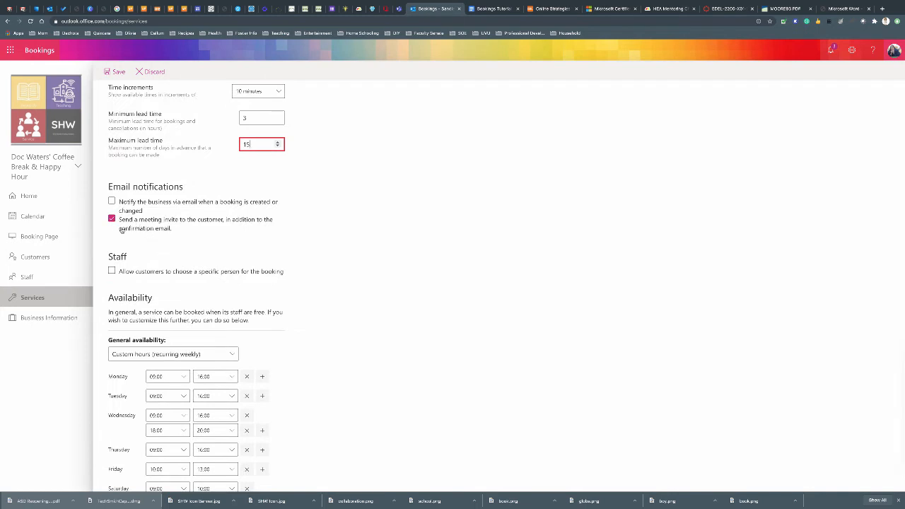
pyautogui.scroll(-2, 286, 285)
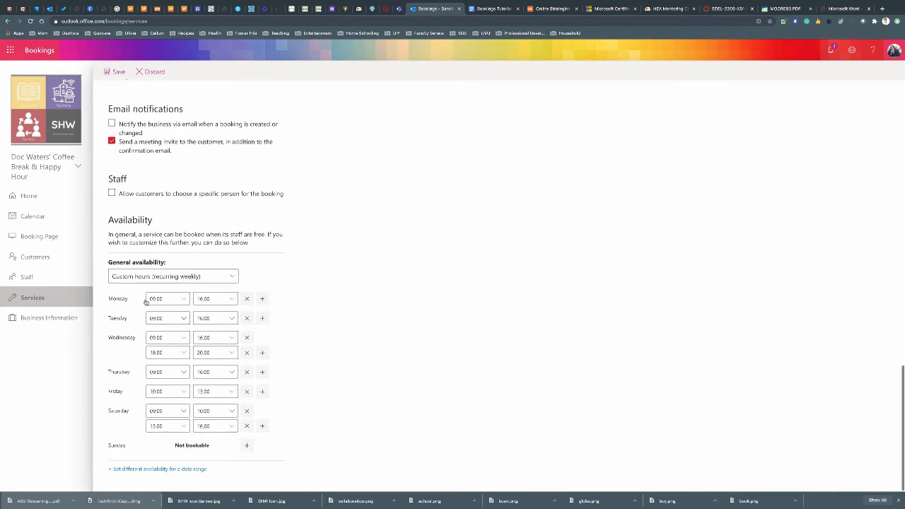
pyautogui.click(248, 299)
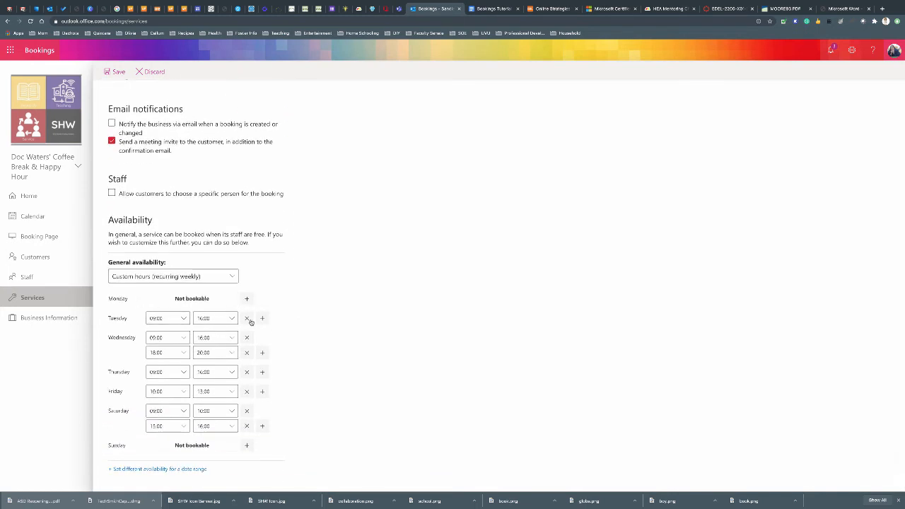
pyautogui.click(247, 318)
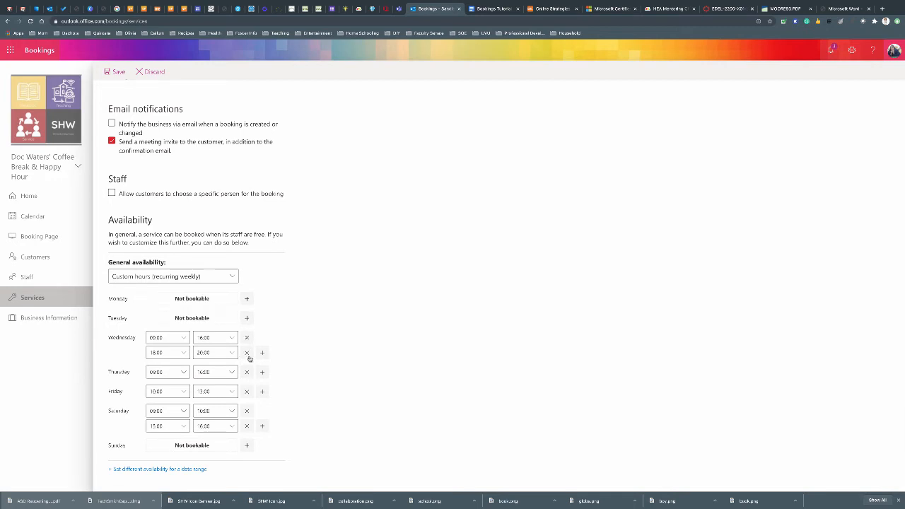
pyautogui.click(246, 353)
pyautogui.click(207, 353)
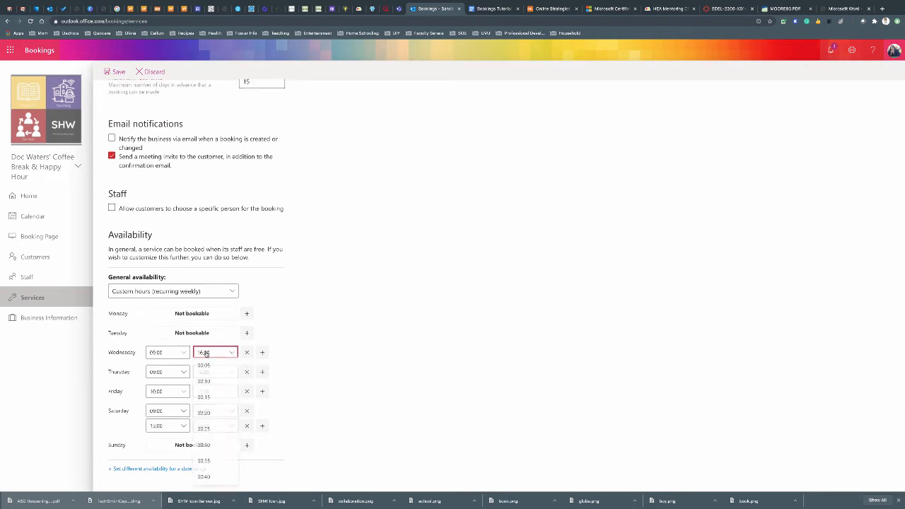
pyautogui.click(207, 372)
pyautogui.scroll(-10, 207, 386)
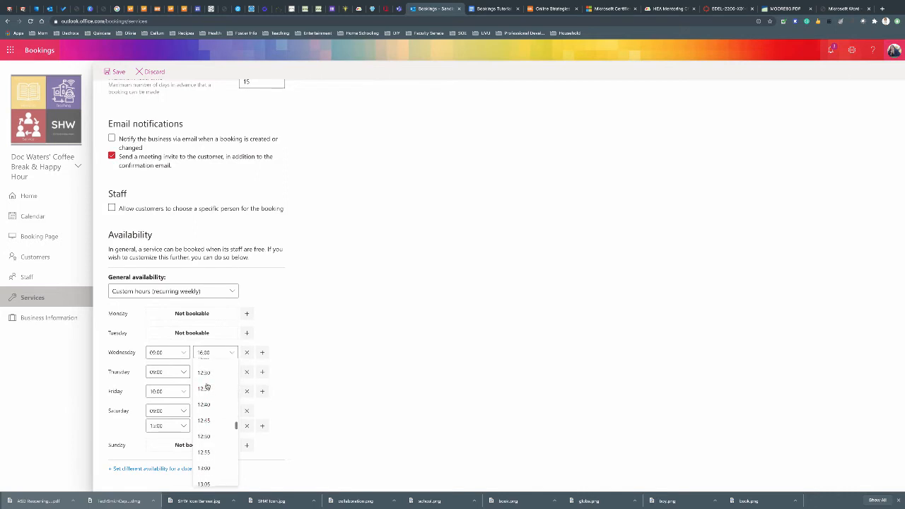
pyautogui.scroll(2, 207, 386)
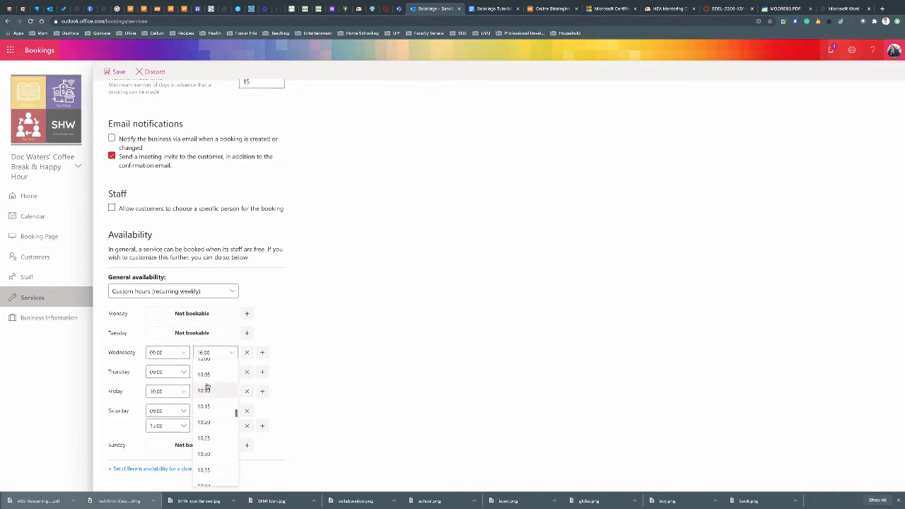
pyautogui.click(208, 386)
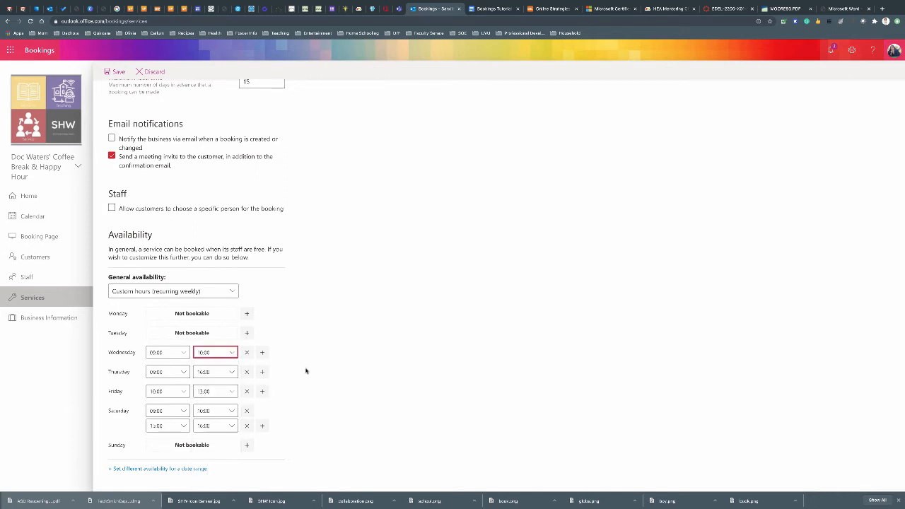
# Make Thursday, Friday and Saturday unbookable and save Office Hours Test
pyautogui.click(248, 373)
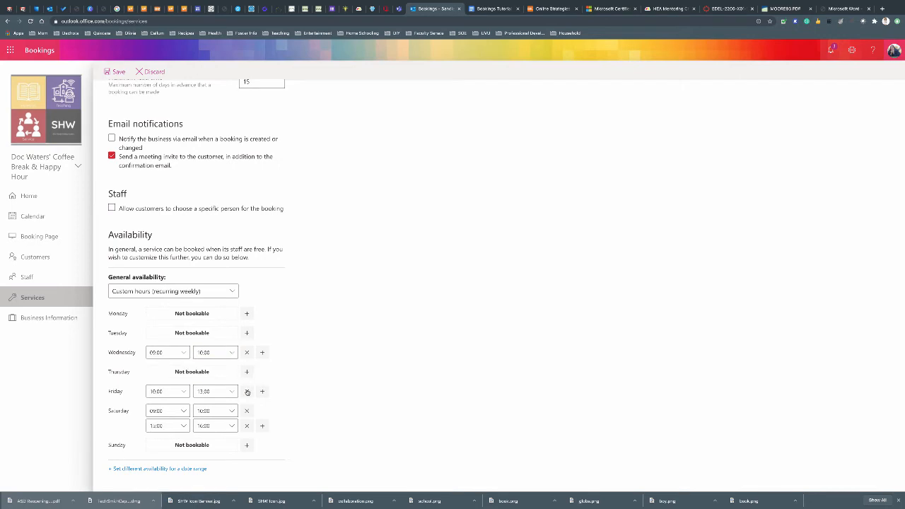
pyautogui.click(246, 391)
pyautogui.click(246, 411)
pyautogui.click(247, 426)
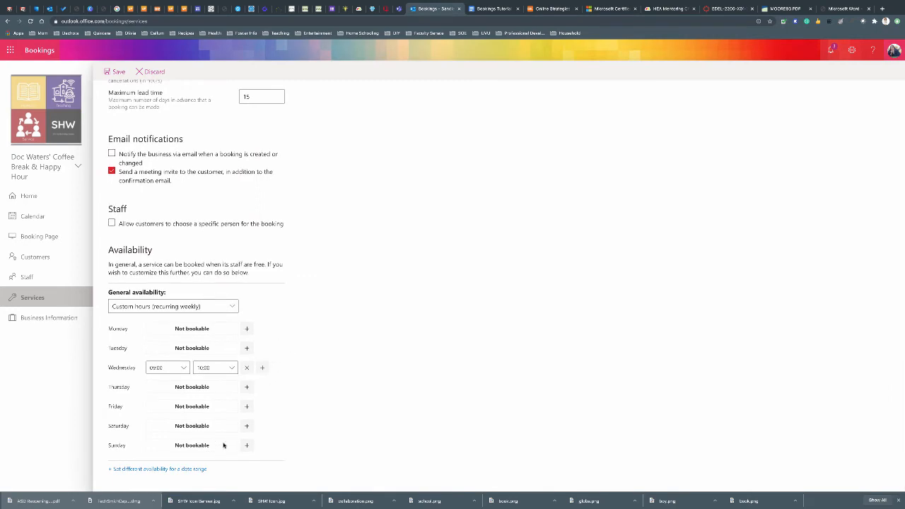
pyautogui.scroll(10, 359, 295)
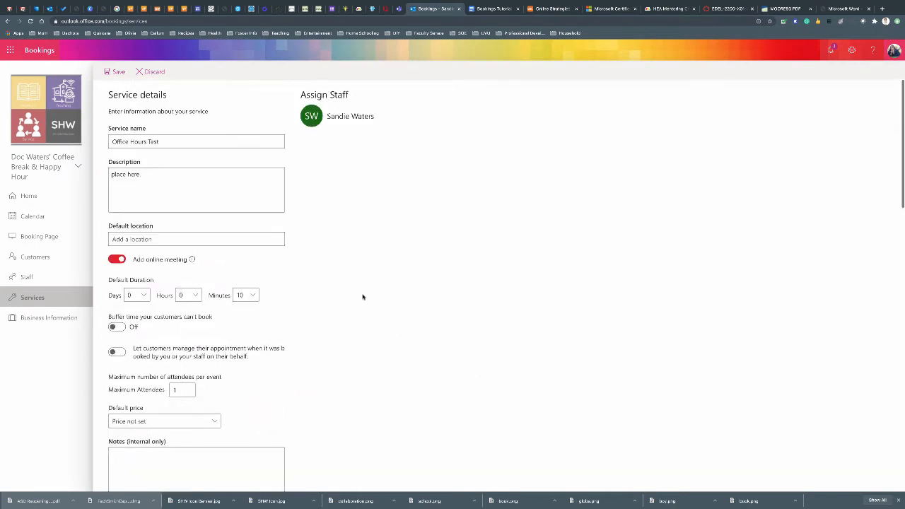
pyautogui.click(115, 72)
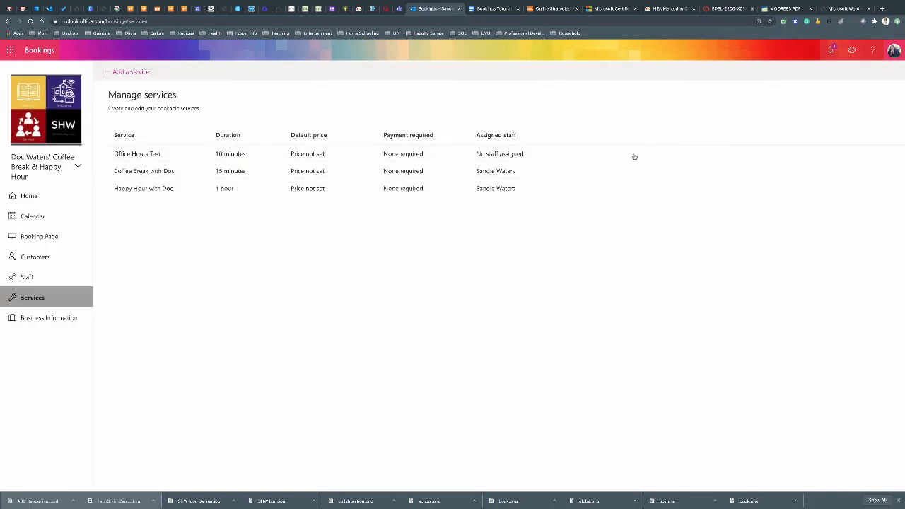
# Delete the Office Hours Test service and confirm the deletion
pyautogui.click(609, 154)
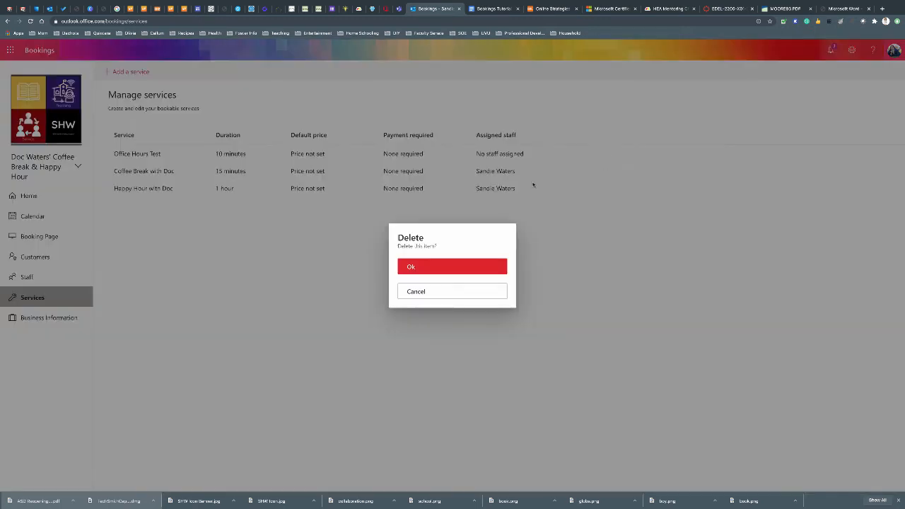
pyautogui.click(451, 268)
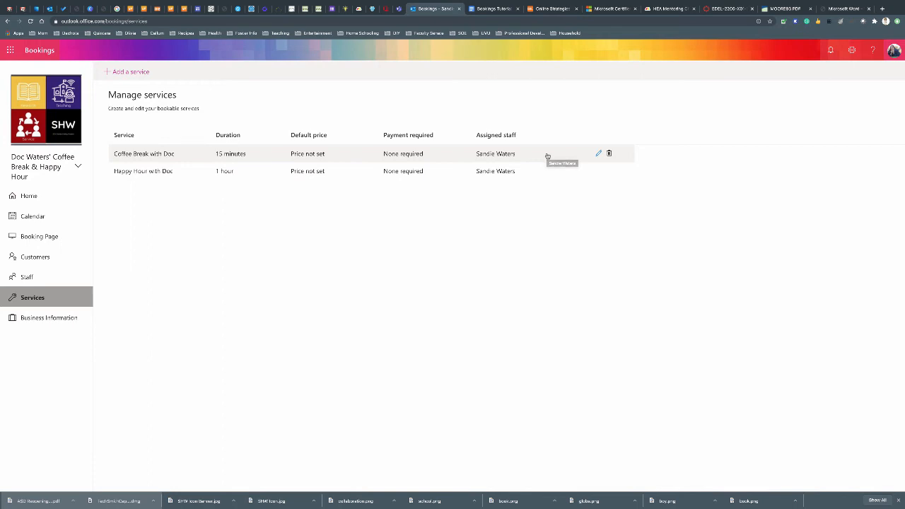
# Open Coffee Break with Doc's details and review its name, description and settings down to the email confirmation
pyautogui.click(598, 154)
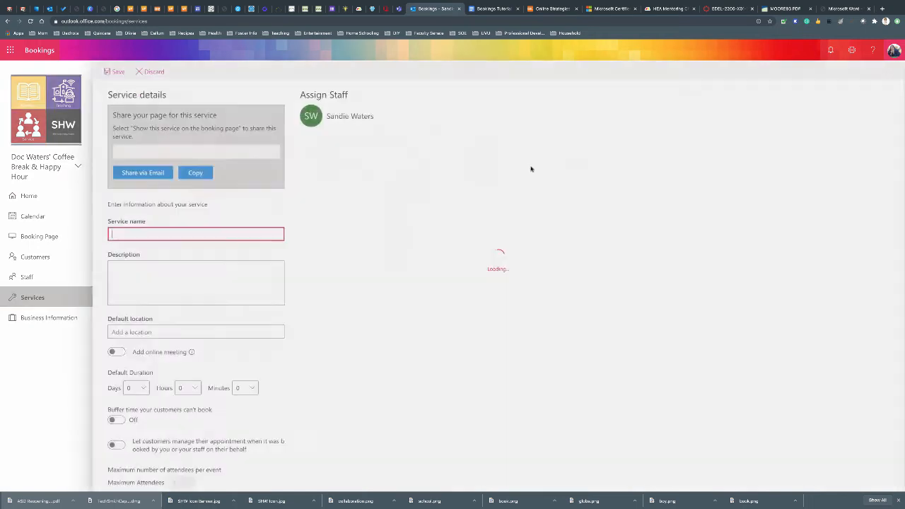
pyautogui.scroll(-1, 296, 232)
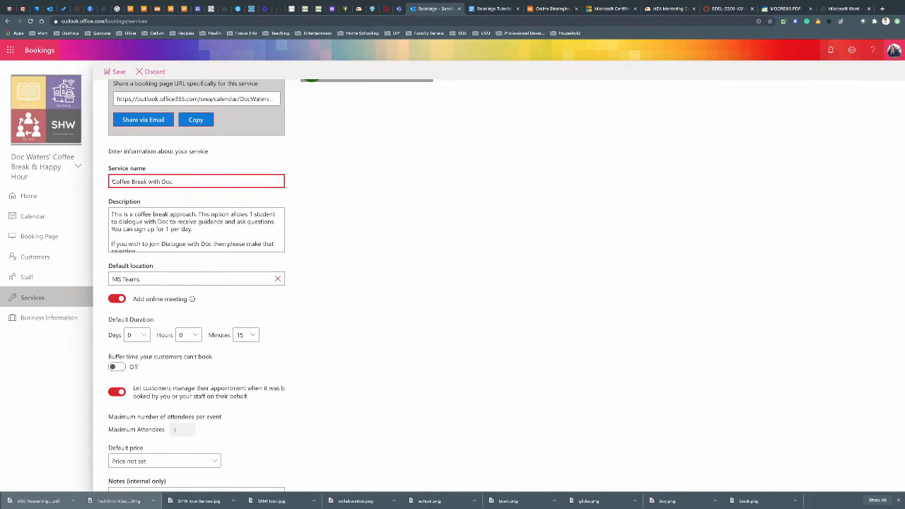
pyautogui.moveTo(111, 181); pyautogui.dragTo(176, 181)
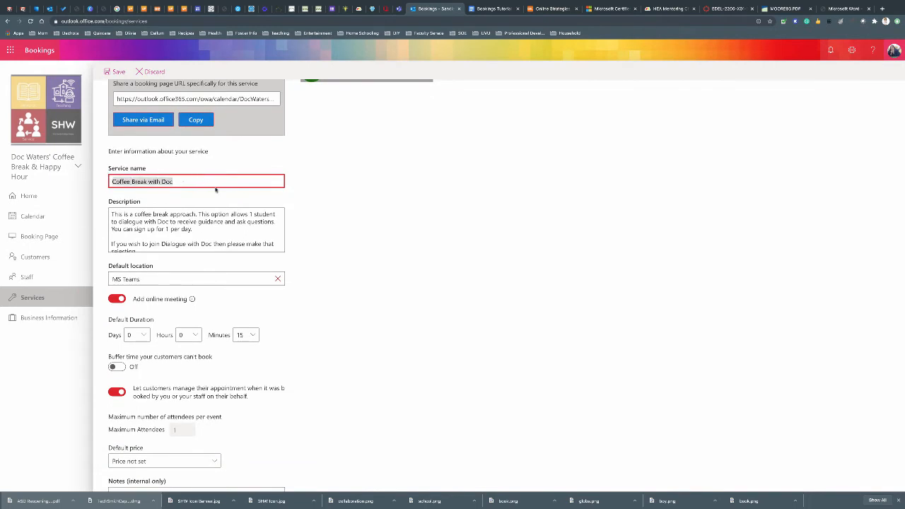
pyautogui.click(339, 223)
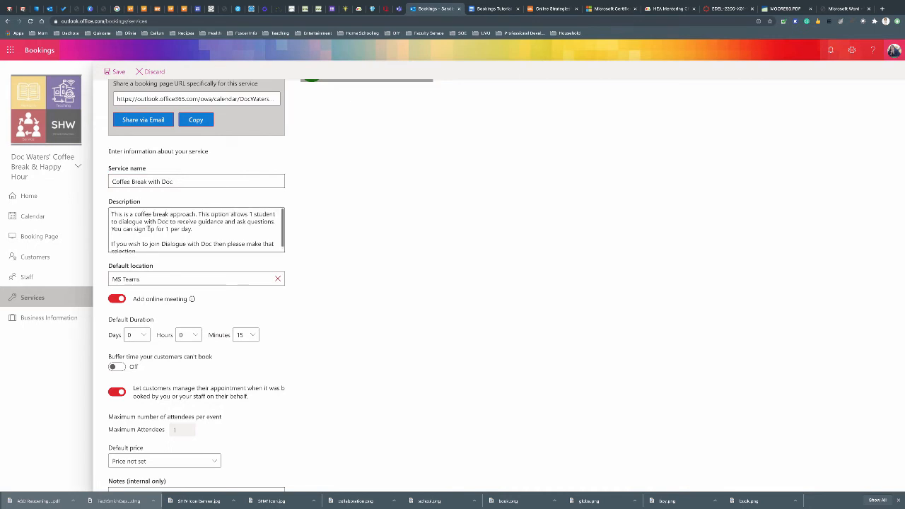
pyautogui.click(148, 228)
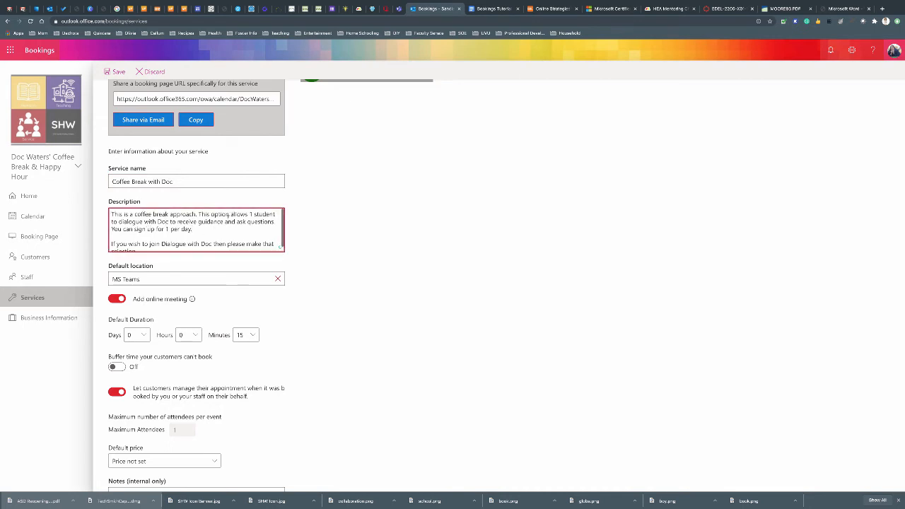
pyautogui.moveTo(238, 214); pyautogui.dragTo(265, 214)
pyautogui.scroll(-1, 221, 231)
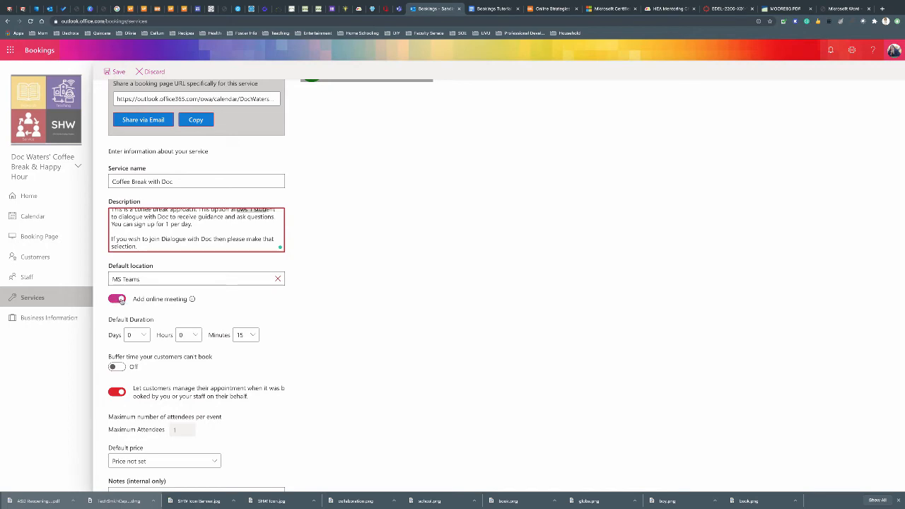
pyautogui.scroll(-1, 243, 318)
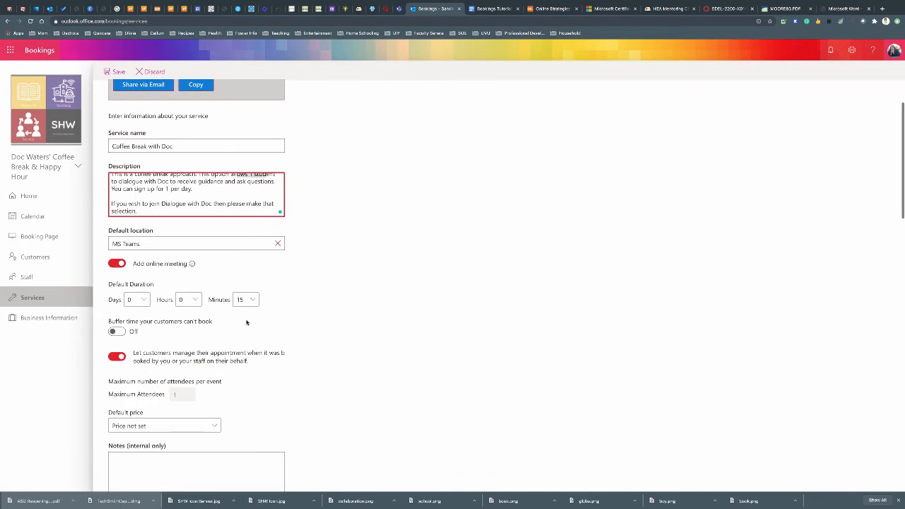
pyautogui.scroll(-3, 346, 337)
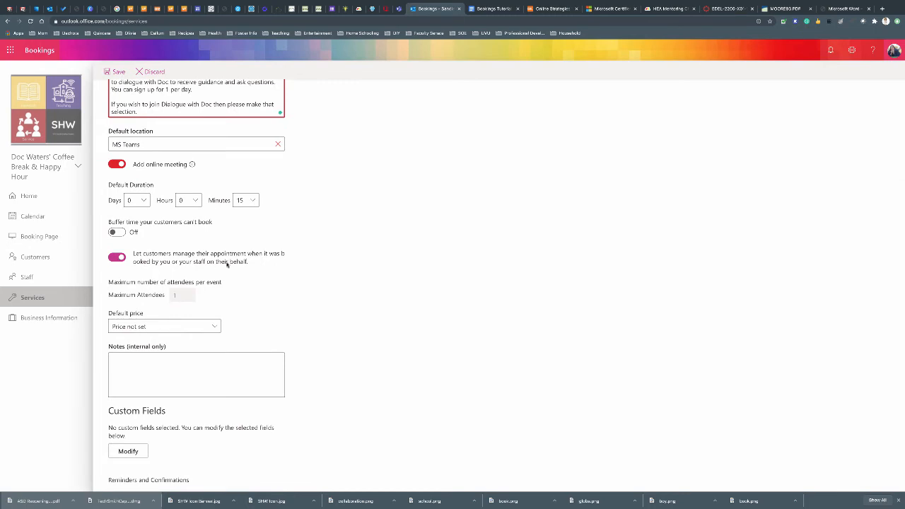
pyautogui.scroll(-1, 325, 307)
pyautogui.scroll(-3, 164, 252)
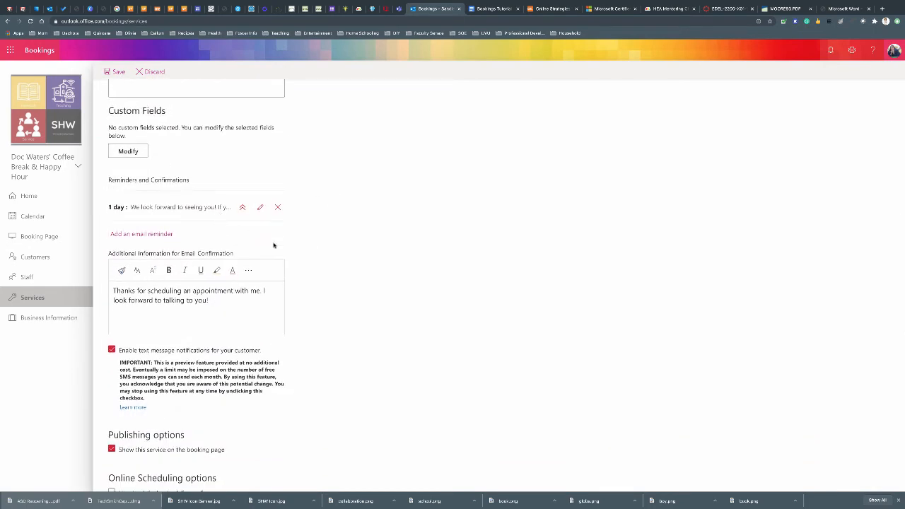
pyautogui.scroll(-2, 372, 269)
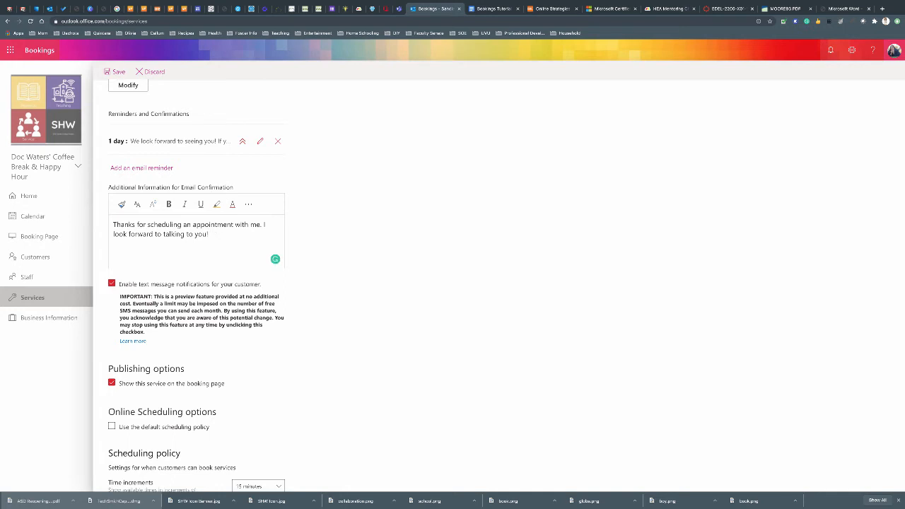
# Add 'you need to cancel please give me at least 12 ohours notice.' to the email confirmation text
pyautogui.write('you need to cancel please give m')
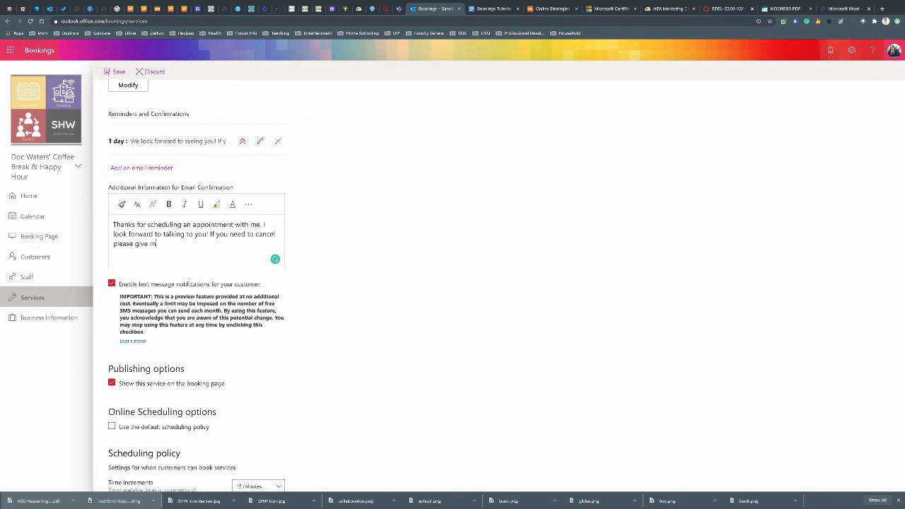
pyautogui.write('e at least 12 ohours notice.')
pyautogui.scroll(-2, 330, 294)
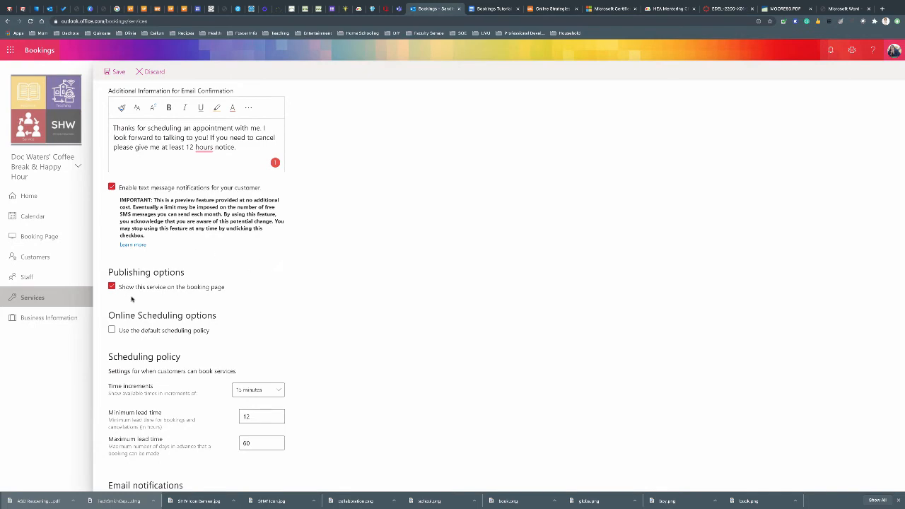
# Change Coffee Break with Doc's maximum lead time to 30 days, keep Custom hours availability, and save
pyautogui.scroll(-3, 133, 299)
pyautogui.scroll(-1, 131, 299)
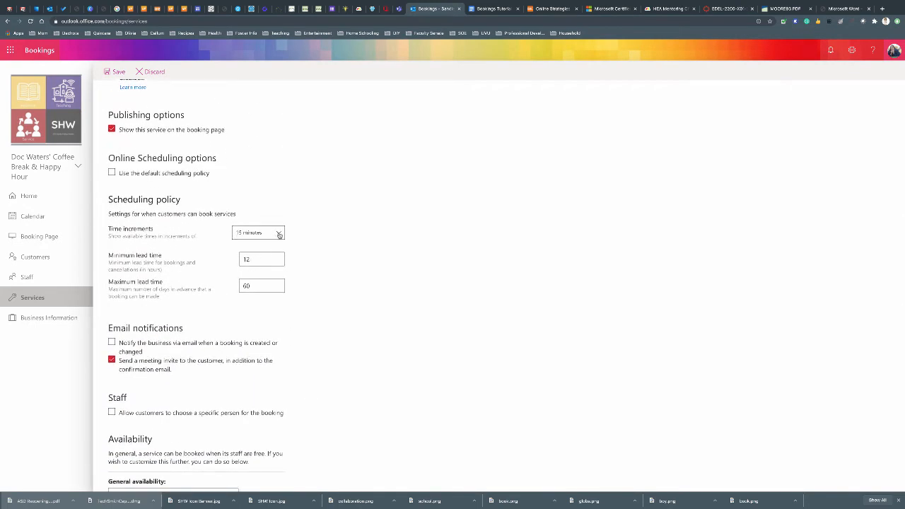
pyautogui.click(253, 259)
pyautogui.click(254, 285)
pyautogui.write('3')
pyautogui.scroll(-3, 328, 361)
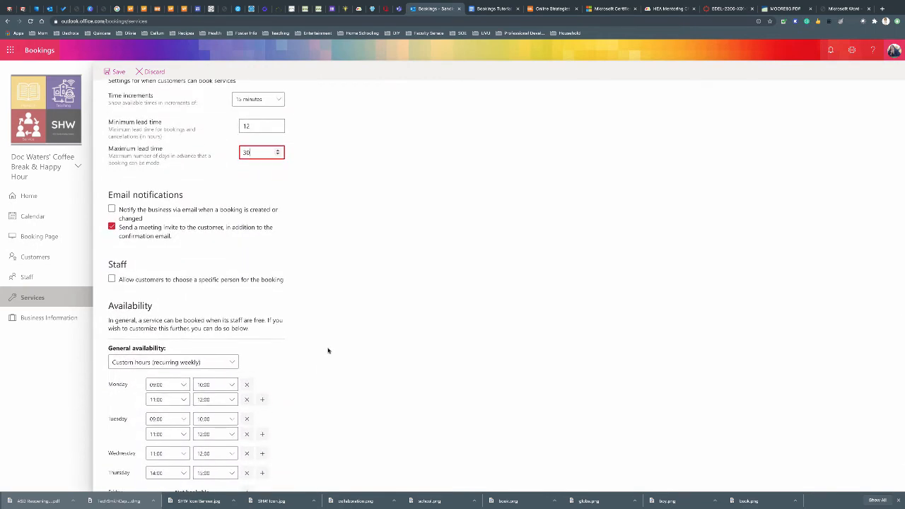
pyautogui.scroll(-1, 328, 351)
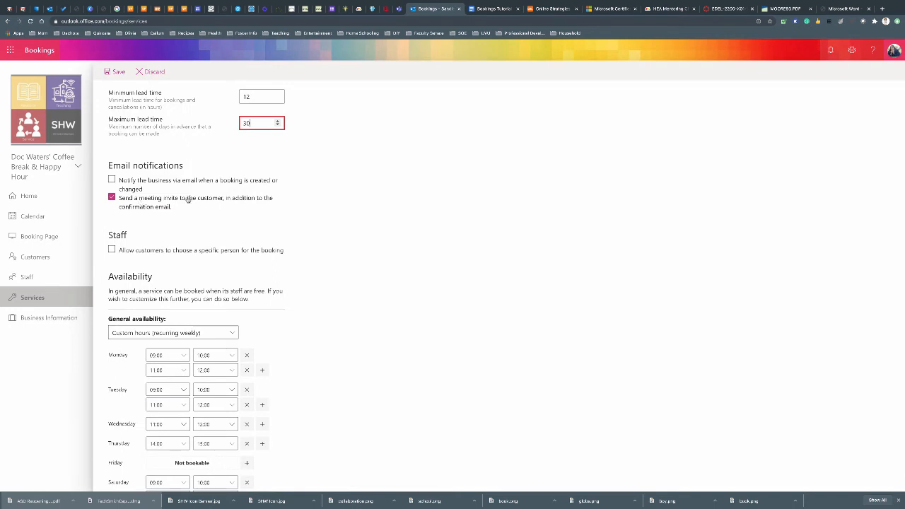
pyautogui.scroll(-2, 364, 267)
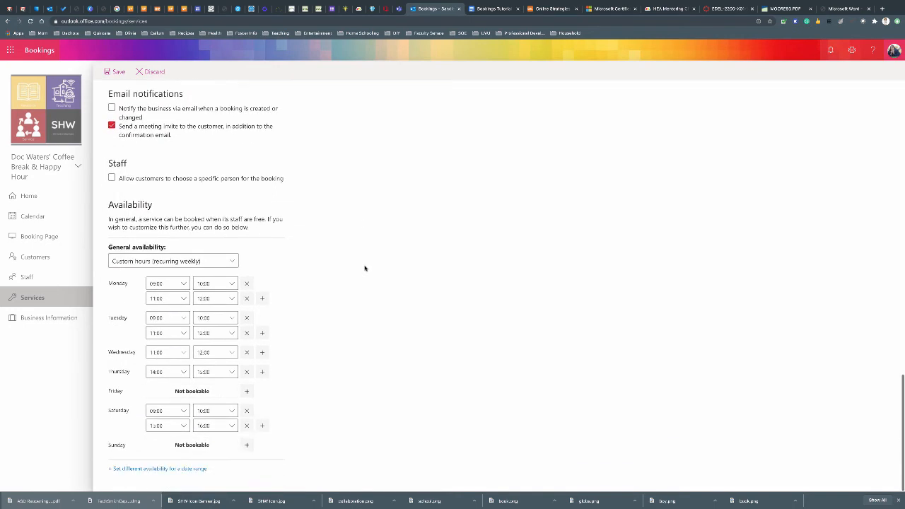
pyautogui.click(231, 261)
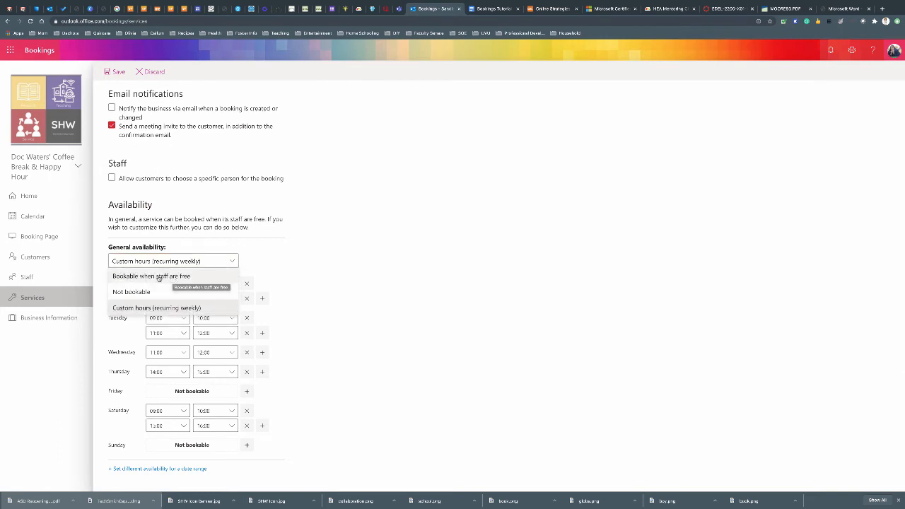
pyautogui.click(403, 309)
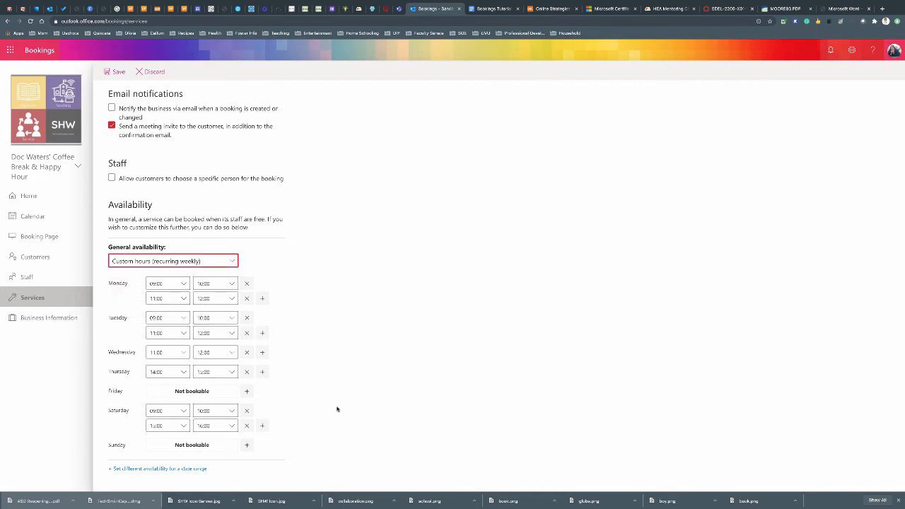
pyautogui.scroll(10, 336, 408)
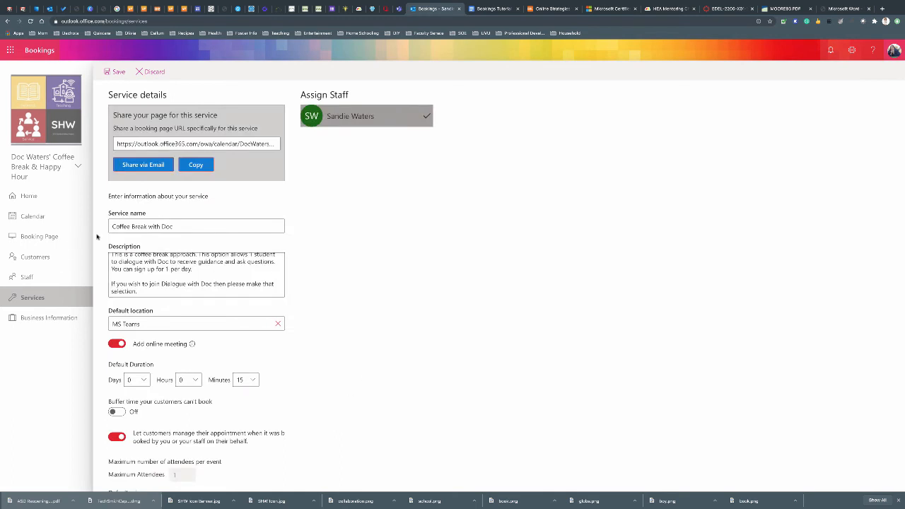
pyautogui.click(115, 71)
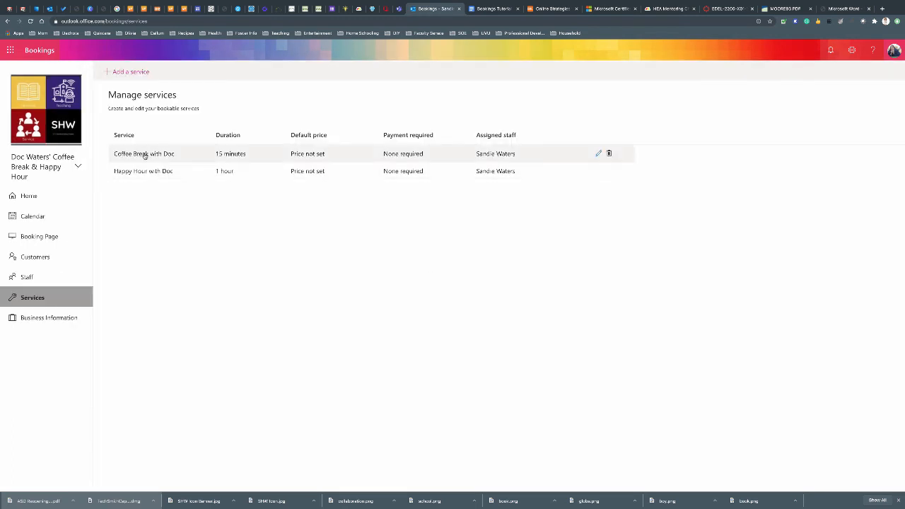
# Open Happy Hour with Doc and review its attendees, notifications and scheduling policy settings
pyautogui.click(596, 172)
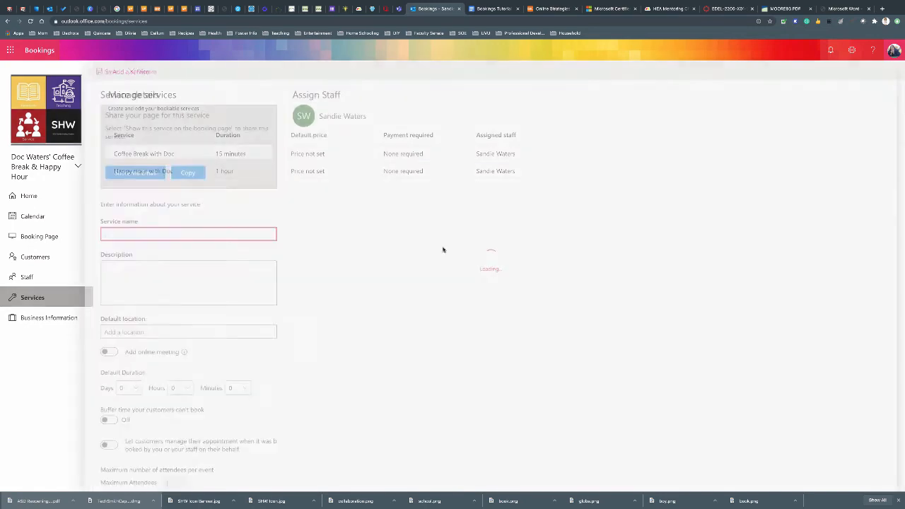
pyautogui.scroll(-1, 297, 283)
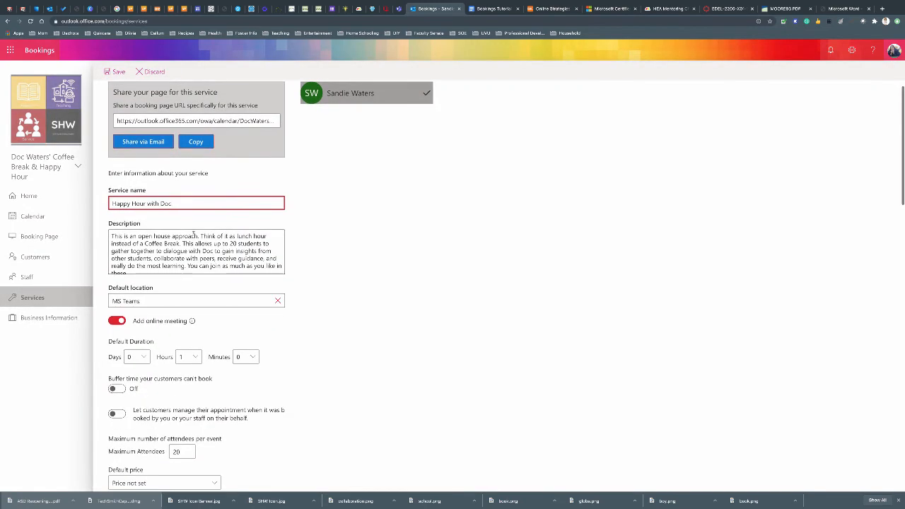
pyautogui.moveTo(189, 235); pyautogui.dragTo(221, 251)
pyautogui.scroll(-4, 333, 294)
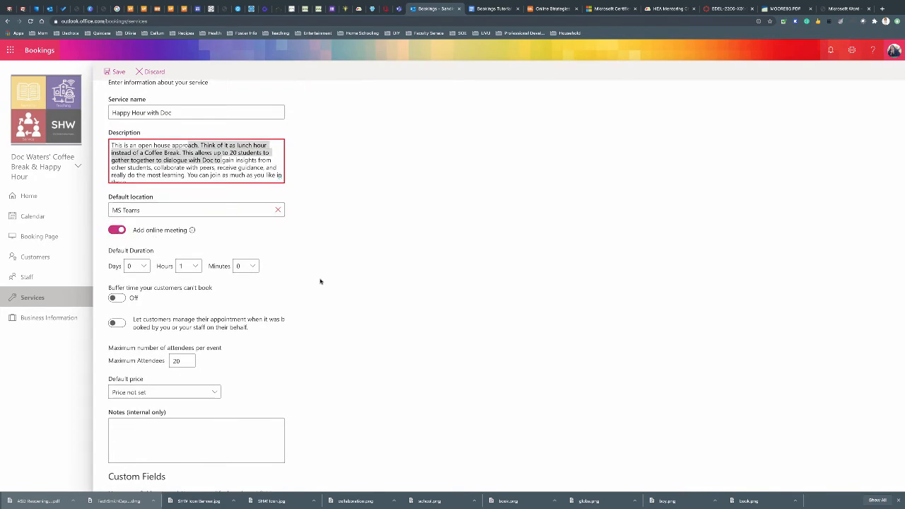
pyautogui.scroll(-4, 319, 291)
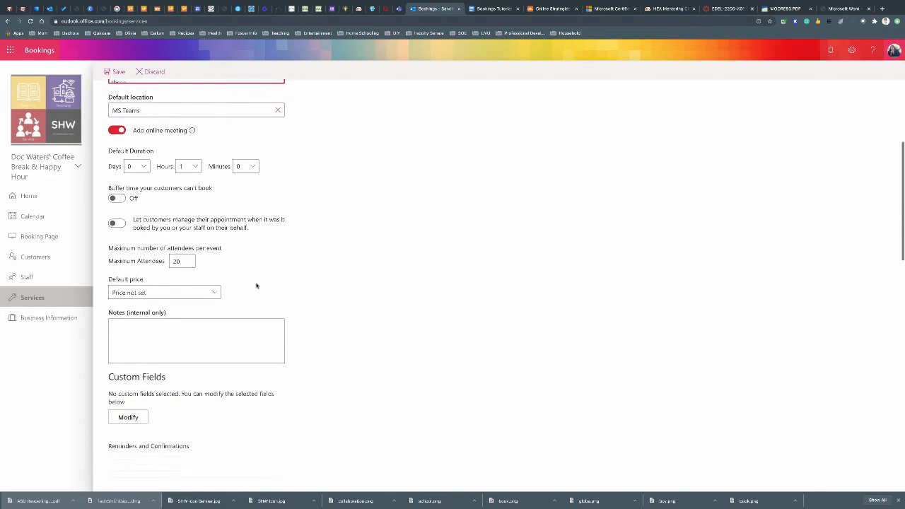
pyautogui.click(177, 261)
pyautogui.scroll(-5, 339, 306)
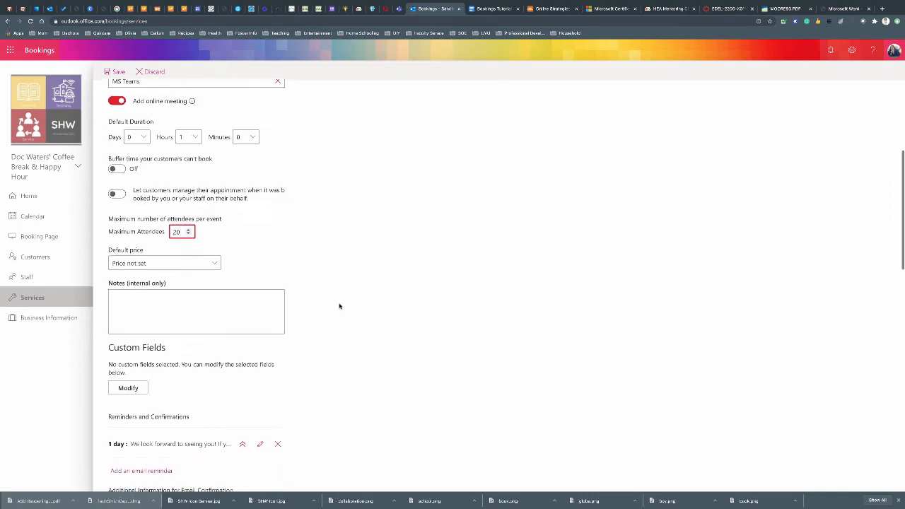
pyautogui.scroll(-3, 339, 306)
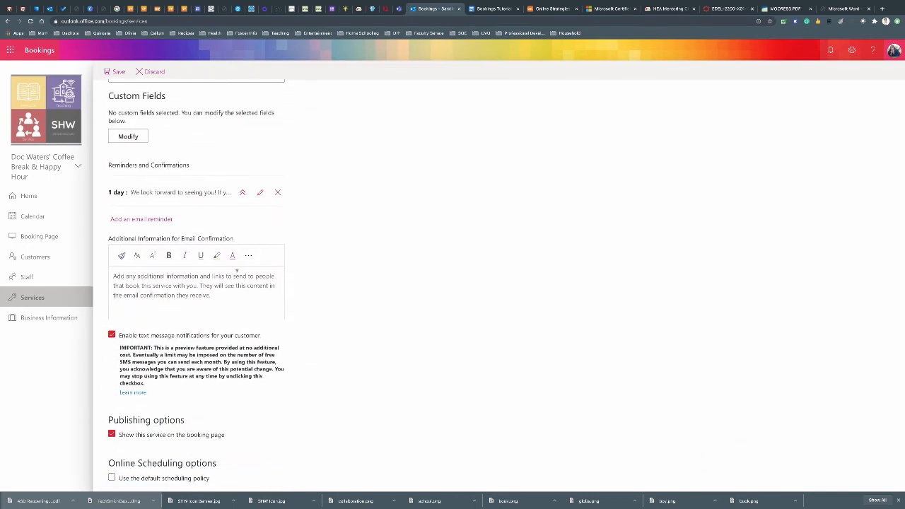
pyautogui.scroll(-1, 142, 233)
pyautogui.click(114, 225)
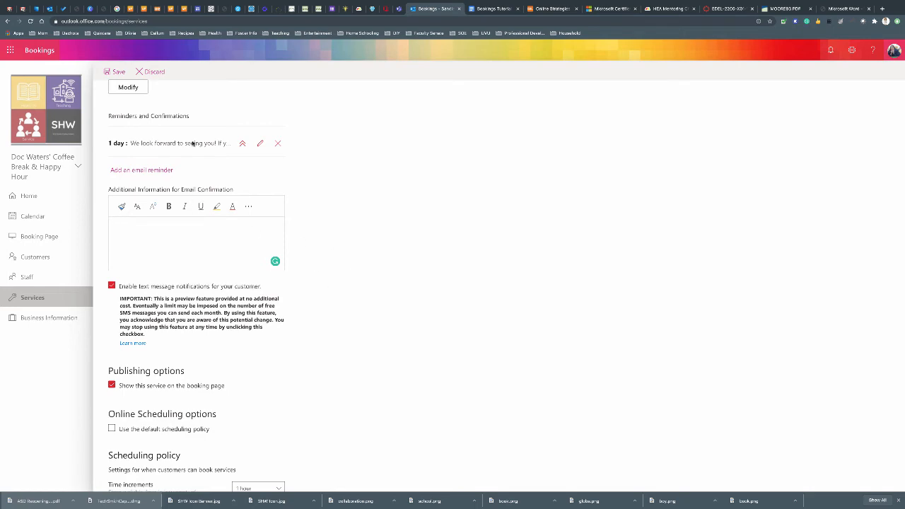
pyautogui.scroll(-5, 308, 310)
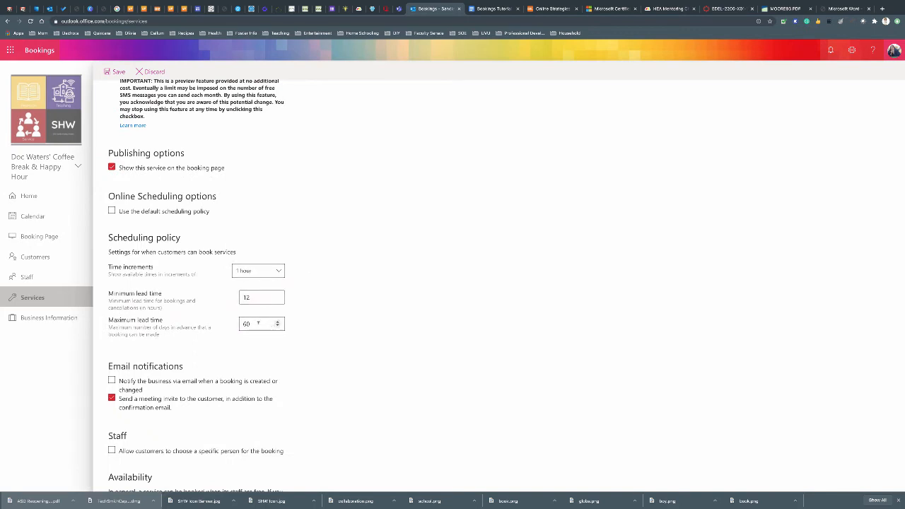
# Set Happy Hour with Doc's maximum lead time to 30 days and save the service
pyautogui.moveTo(258, 323); pyautogui.dragTo(223, 323)
pyautogui.write('30')
pyautogui.click(331, 328)
pyautogui.click(252, 323)
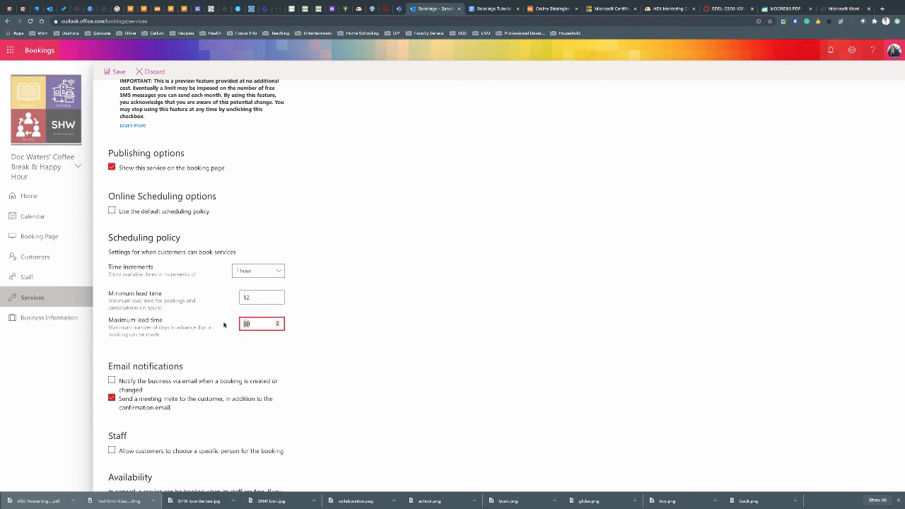
pyautogui.click(330, 347)
pyautogui.scroll(-5, 331, 347)
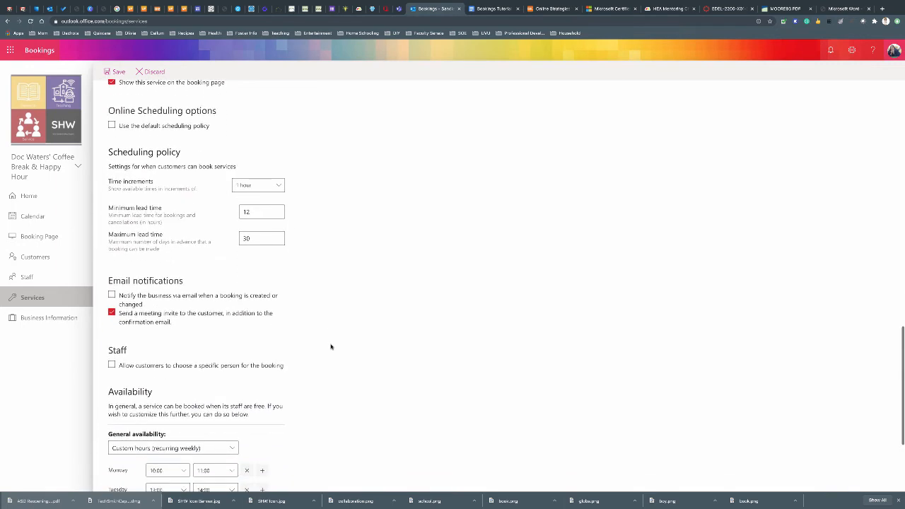
pyautogui.scroll(-1, 323, 344)
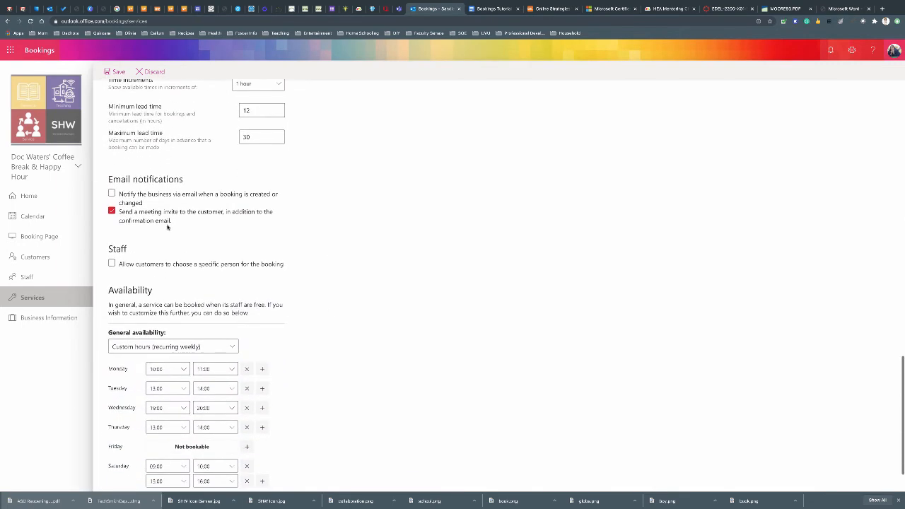
pyautogui.scroll(-2, 357, 300)
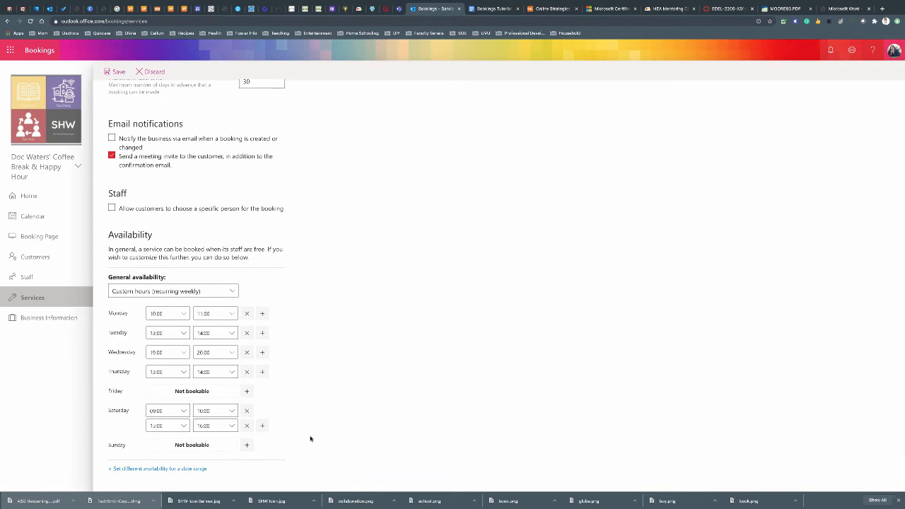
pyautogui.scroll(-1, 328, 429)
pyautogui.scroll(10, 269, 244)
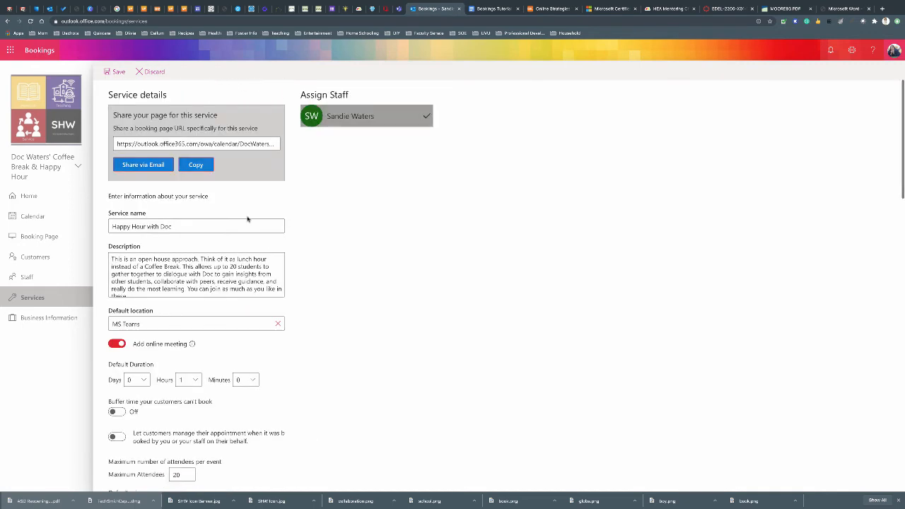
pyautogui.click(116, 71)
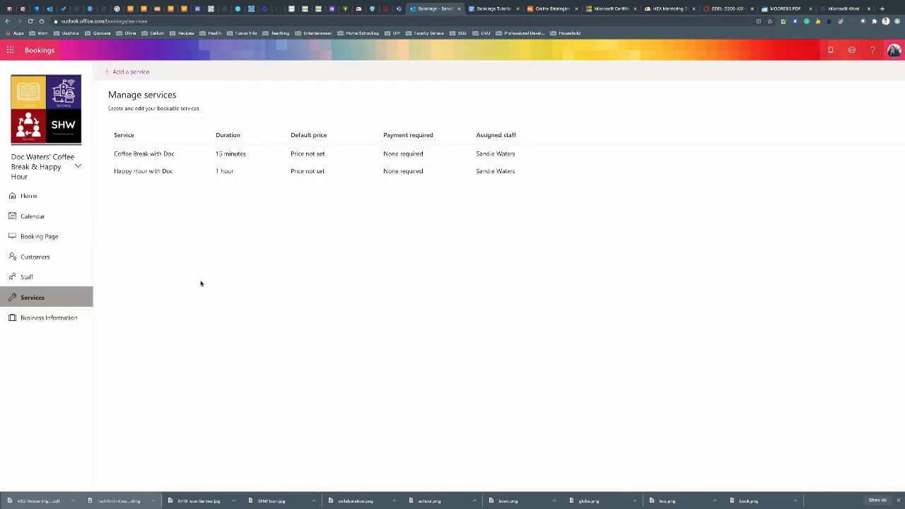
# Review and save the Business Information settings, then return to the Booking Page settings
pyautogui.click(27, 317)
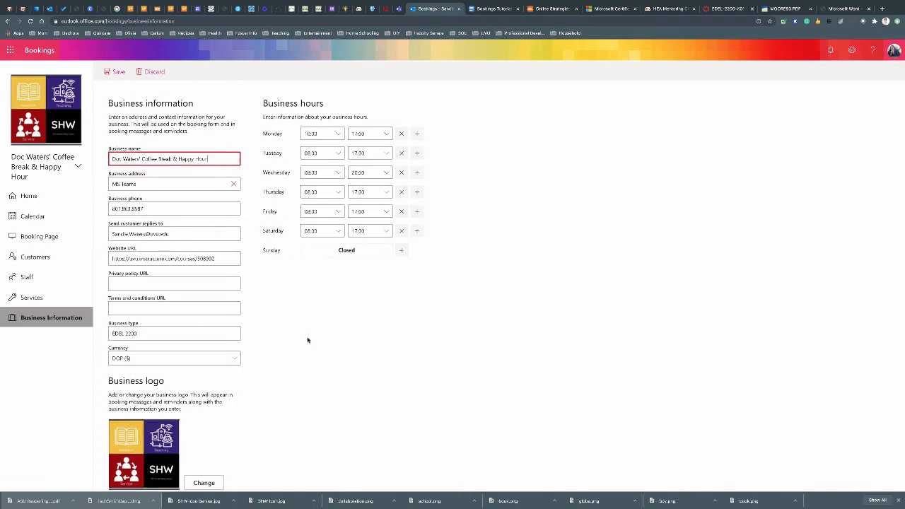
pyautogui.scroll(-1, 308, 340)
pyautogui.scroll(1, 308, 340)
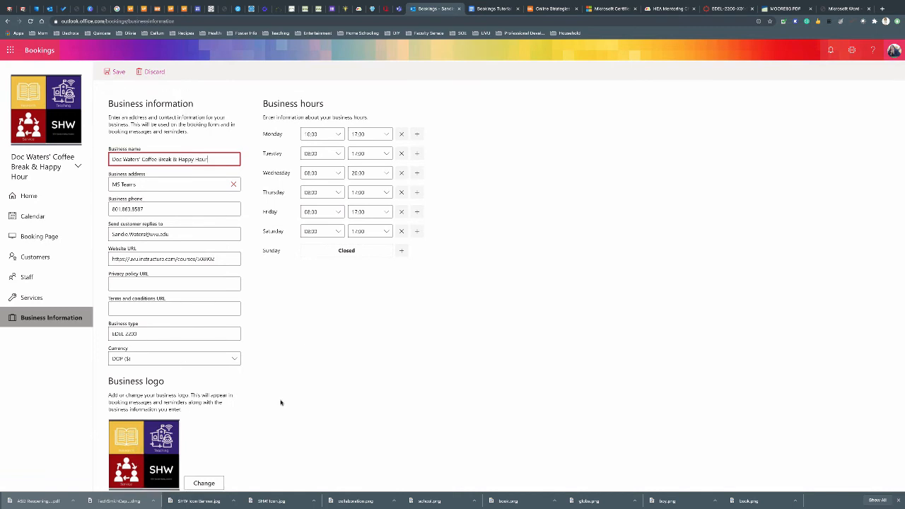
pyautogui.click(113, 71)
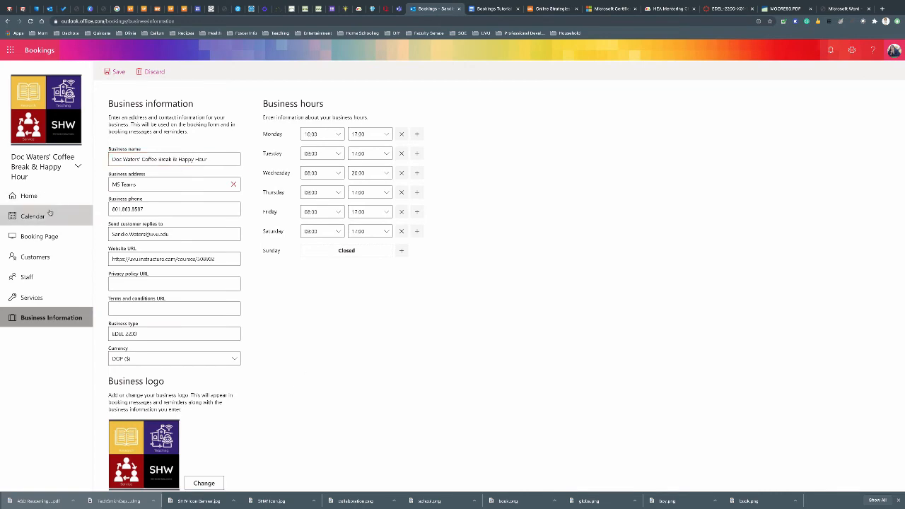
pyautogui.click(31, 237)
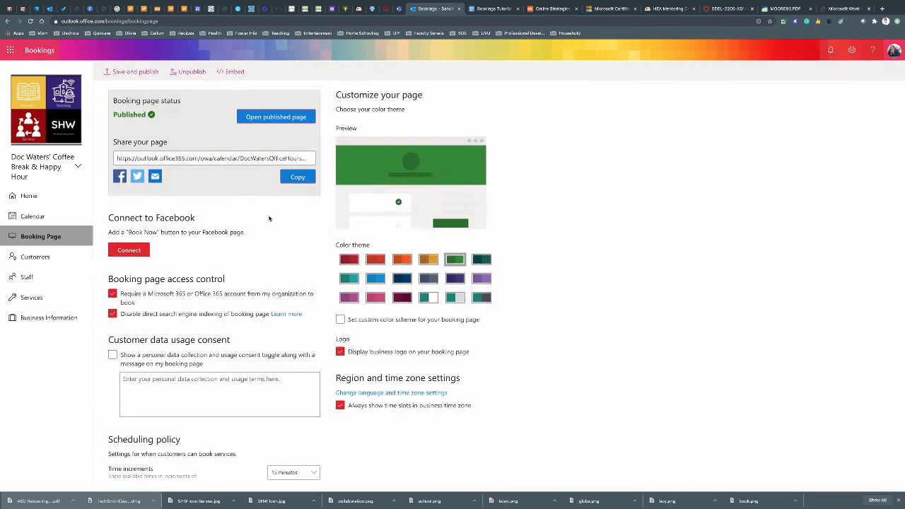
# Publish the booking page and copy its IFrame embed code
pyautogui.click(148, 73)
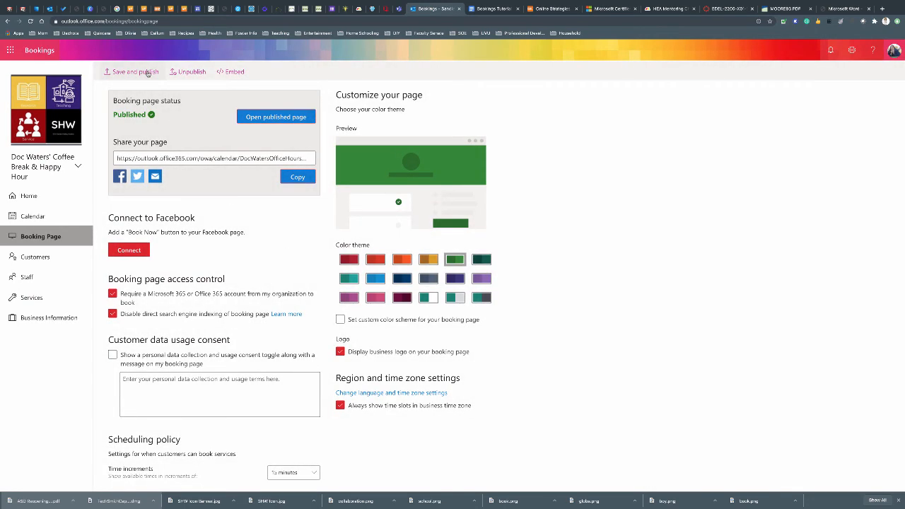
pyautogui.click(237, 72)
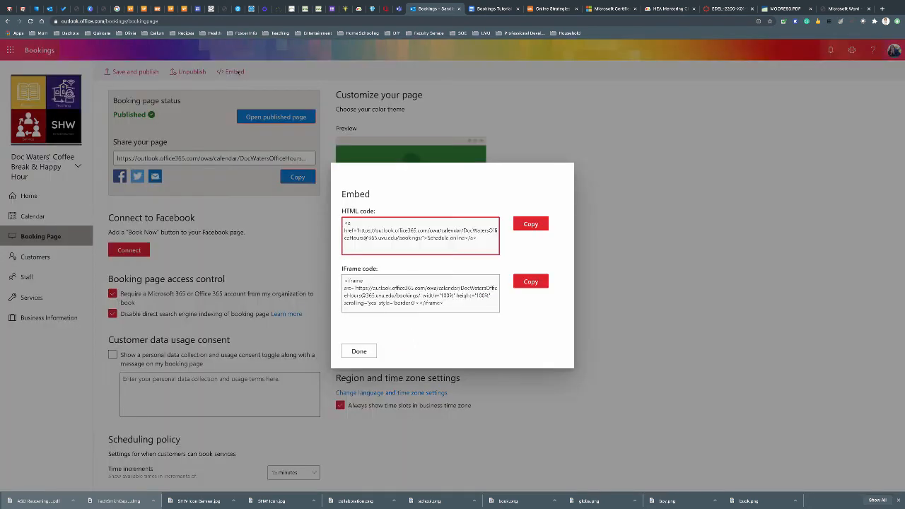
pyautogui.click(452, 302)
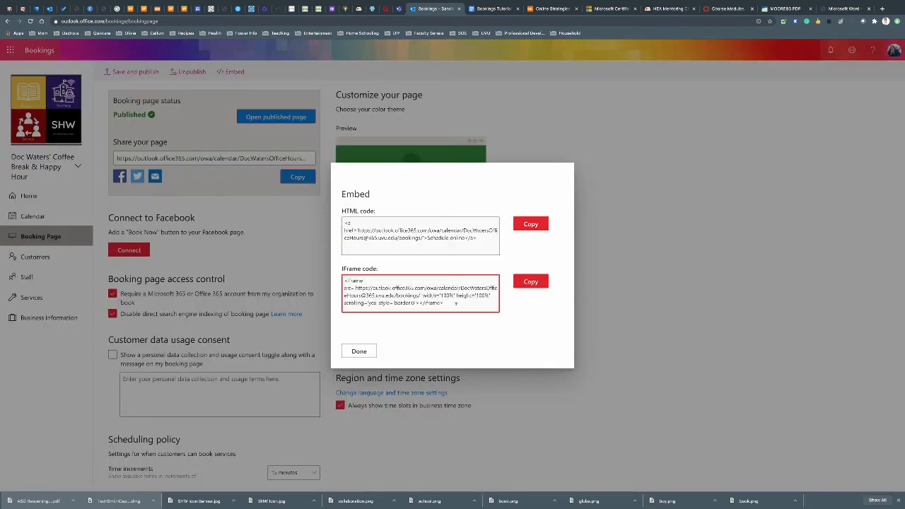
pyautogui.moveTo(455, 304); pyautogui.dragTo(330, 274)
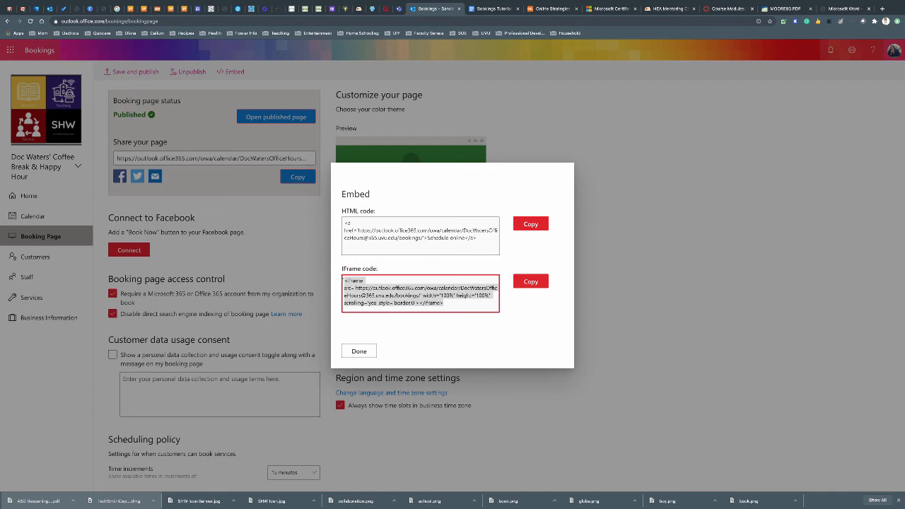
pyautogui.click(358, 351)
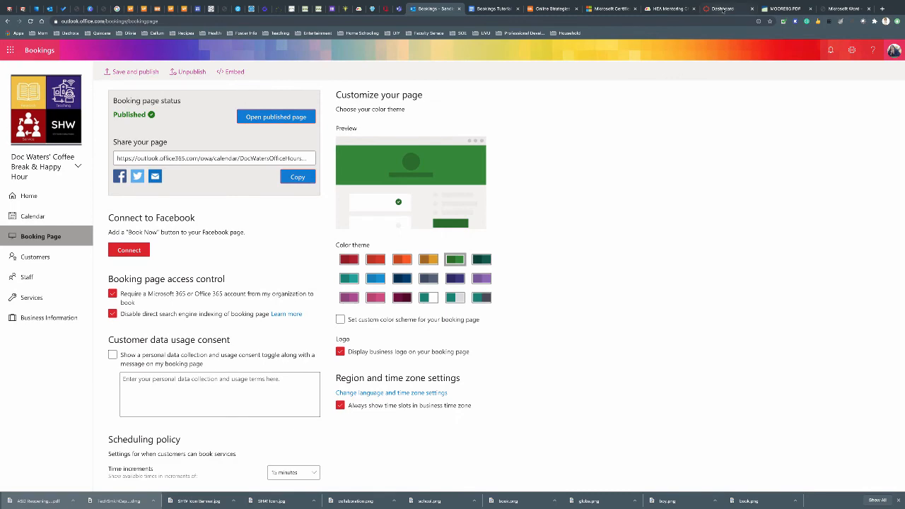
pyautogui.click(720, 8)
# Open the Office Hours Test page in the Waters_SA-Sandbox course for editing
pyautogui.scroll(-1, 315, 186)
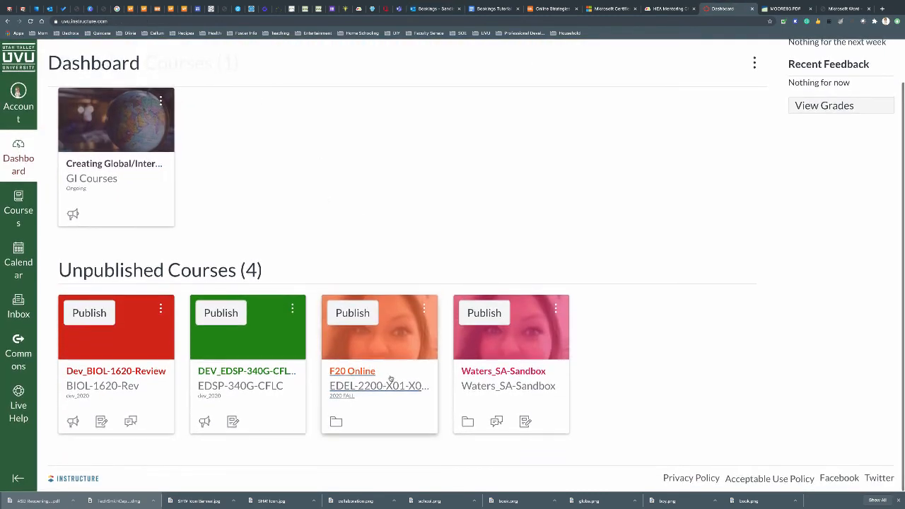
pyautogui.click(512, 378)
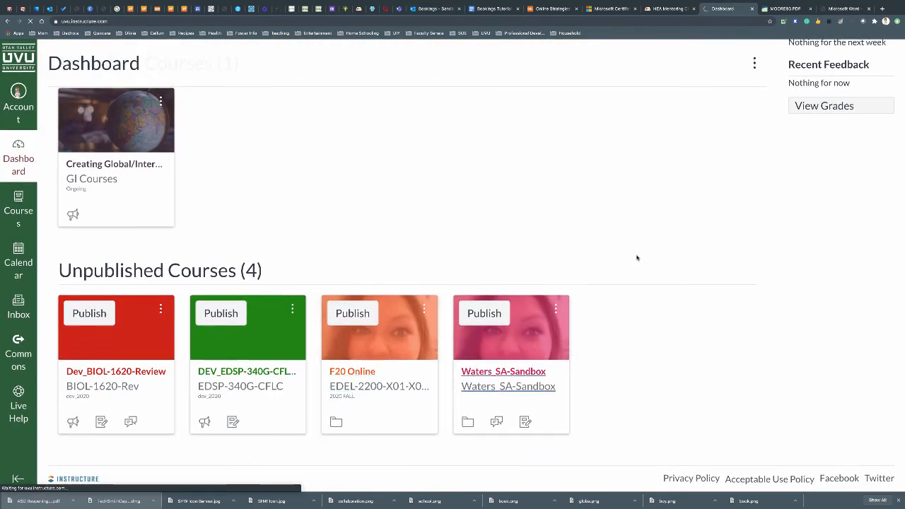
pyautogui.scroll(-5, 367, 266)
pyautogui.scroll(-1, 367, 266)
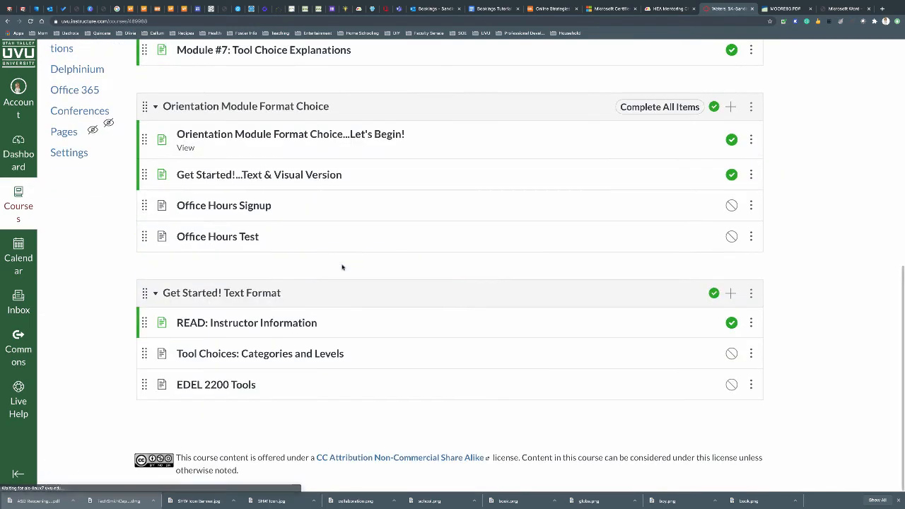
pyautogui.click(202, 242)
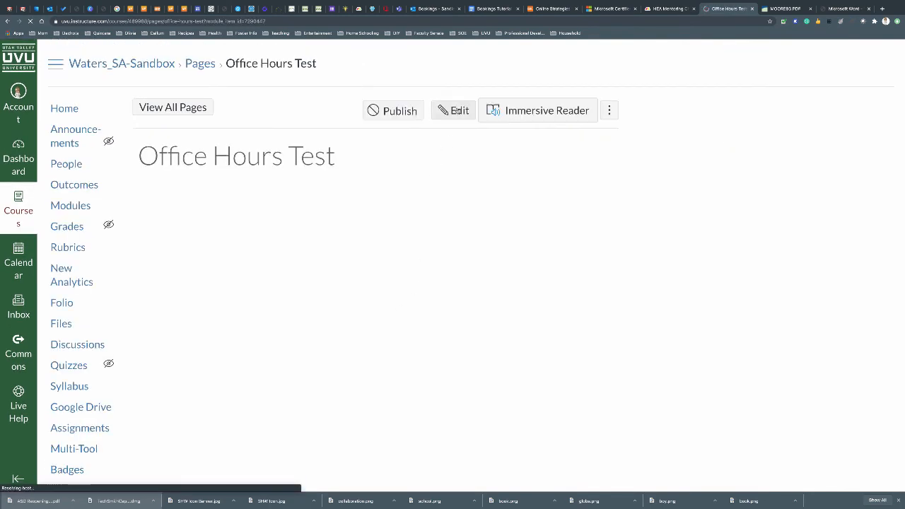
pyautogui.click(455, 112)
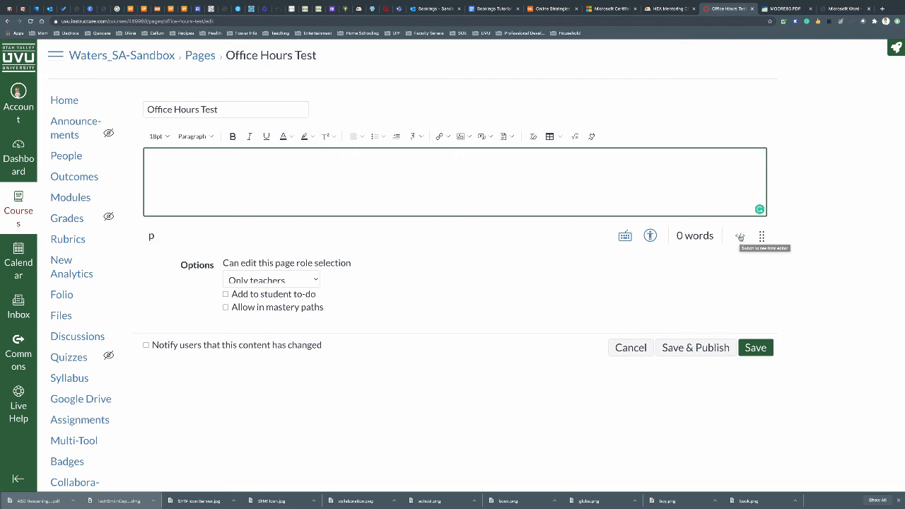
# Paste the Bookings iframe code into the page HTML and change its height from 100% to 1200
pyautogui.click(739, 236)
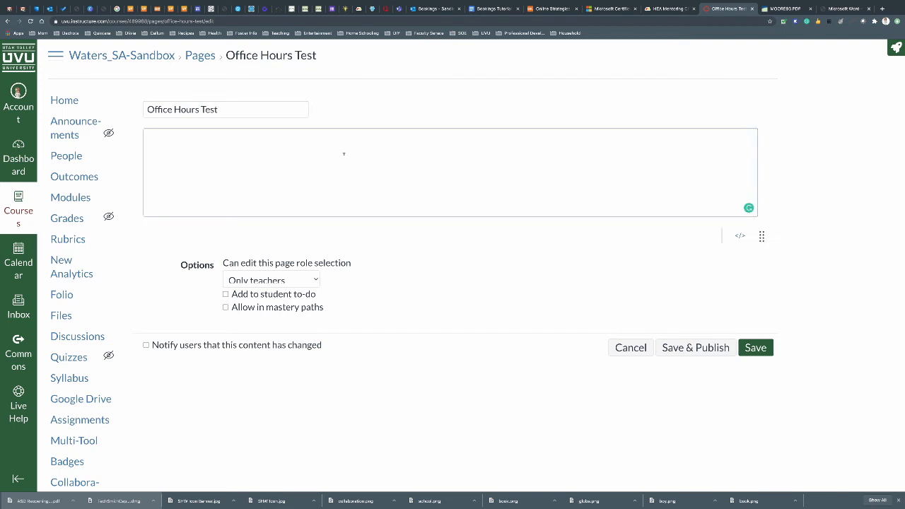
pyautogui.hotkey('ctrl', 'v')
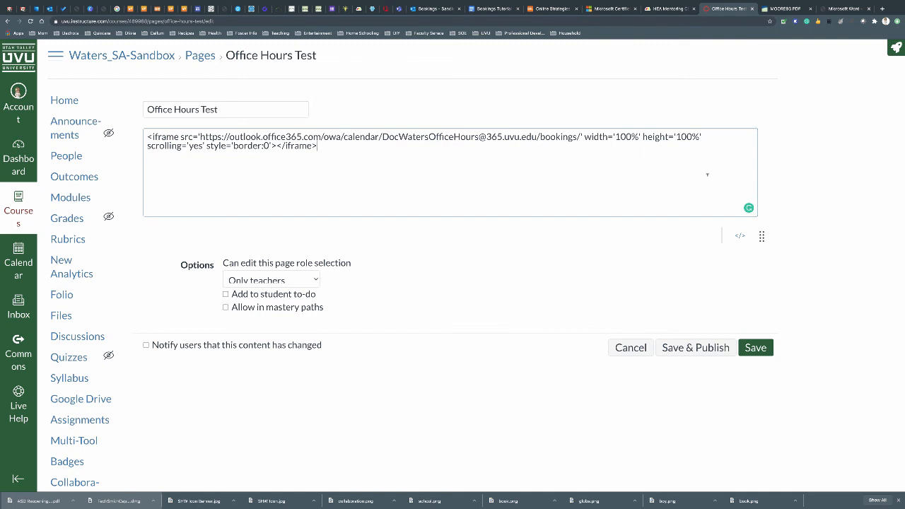
pyautogui.scroll(-1, 345, 147)
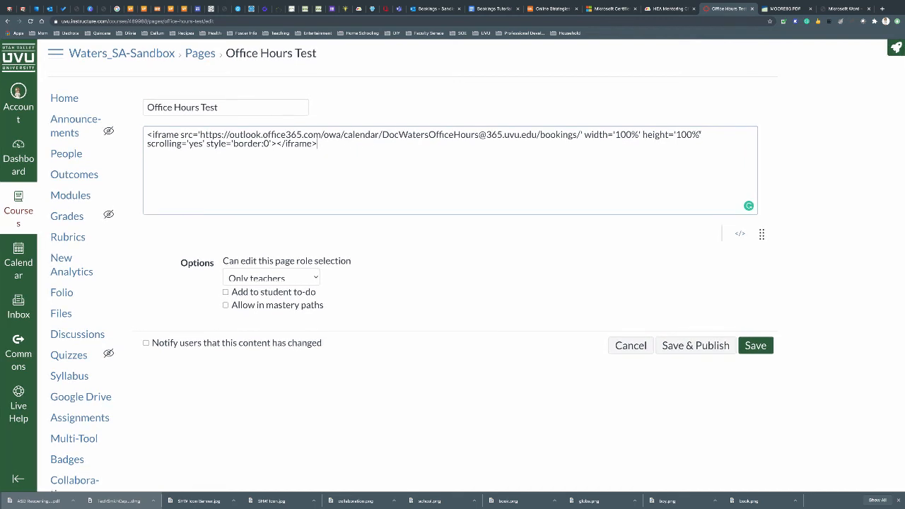
pyautogui.moveTo(699, 134); pyautogui.dragTo(676, 135)
pyautogui.write('1200')
pyautogui.click(755, 345)
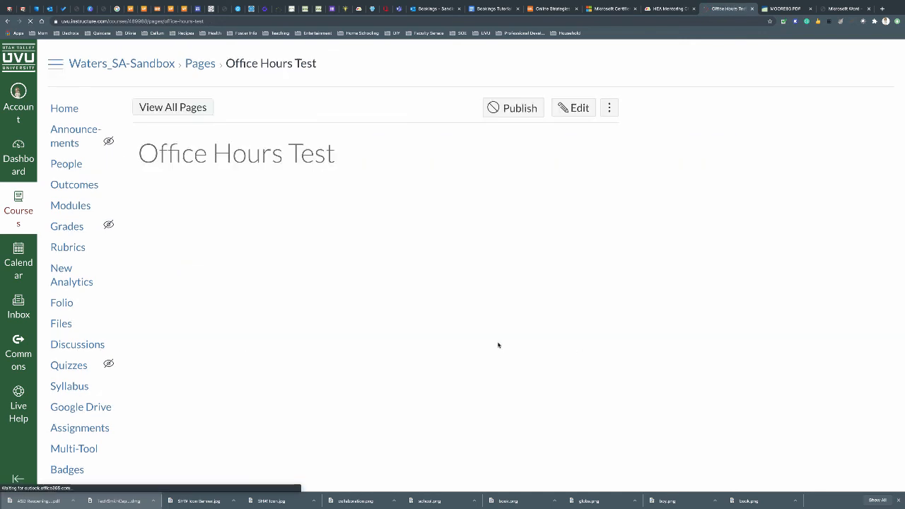
pyautogui.scroll(-3, 646, 298)
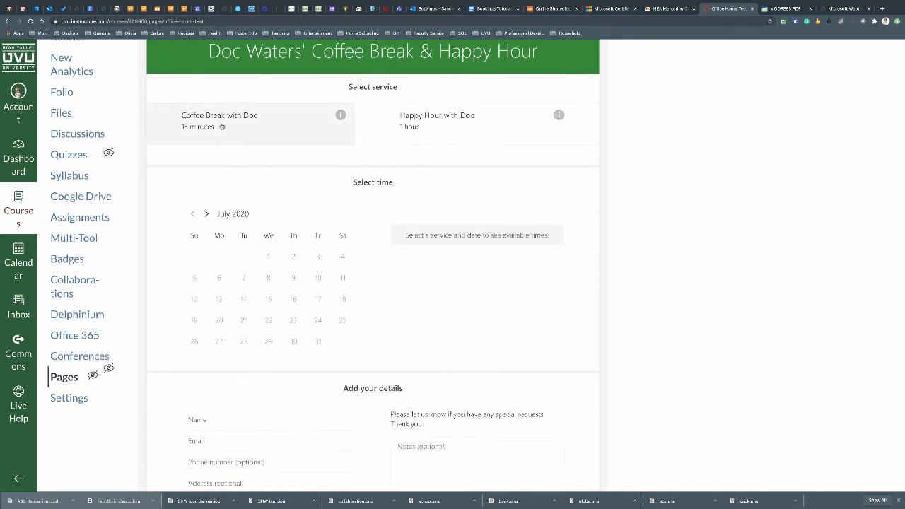
pyautogui.scroll(-1, 311, 219)
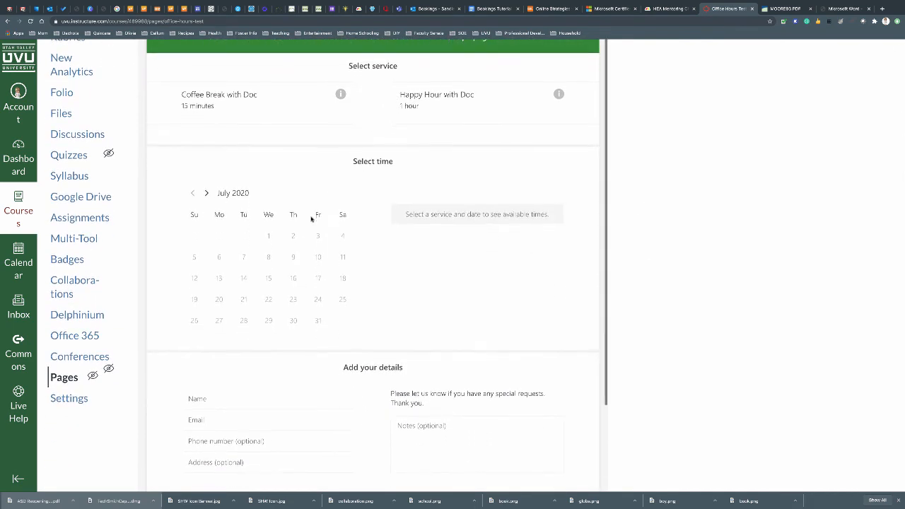
pyautogui.scroll(1, 311, 219)
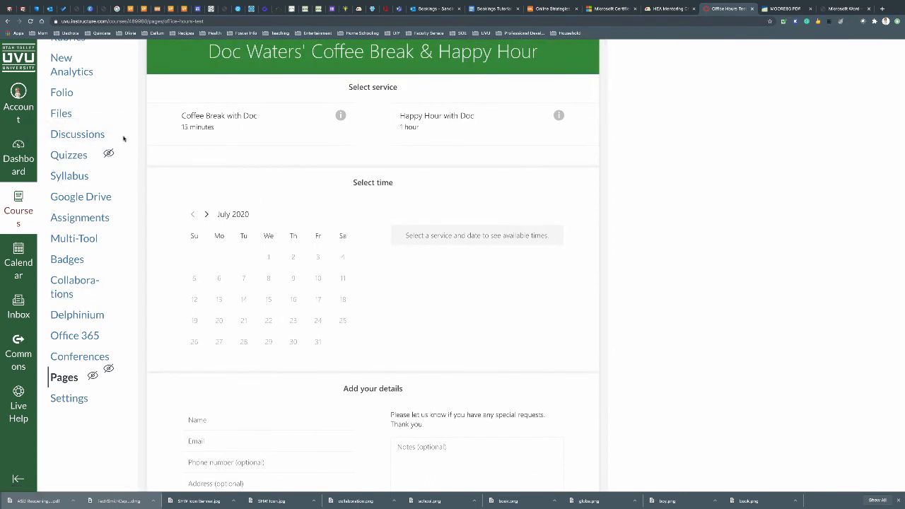
pyautogui.scroll(1, 130, 169)
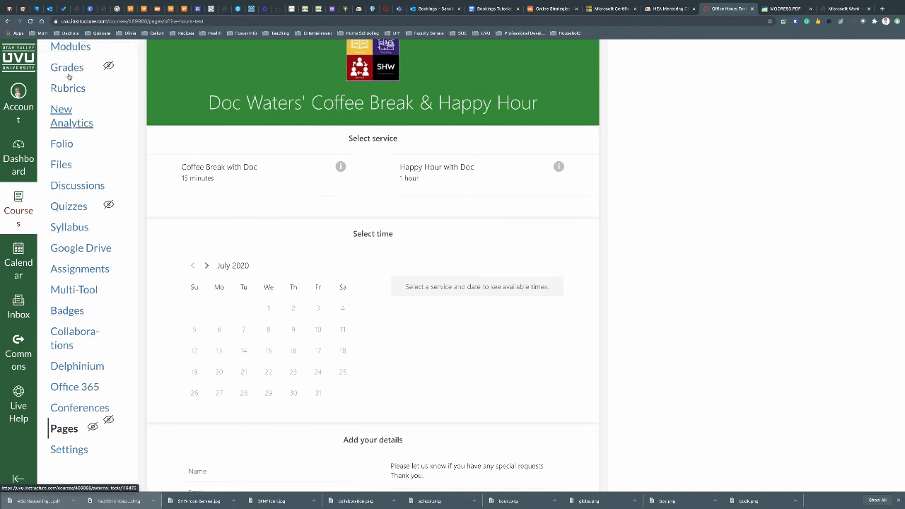
pyautogui.scroll(1, 126, 110)
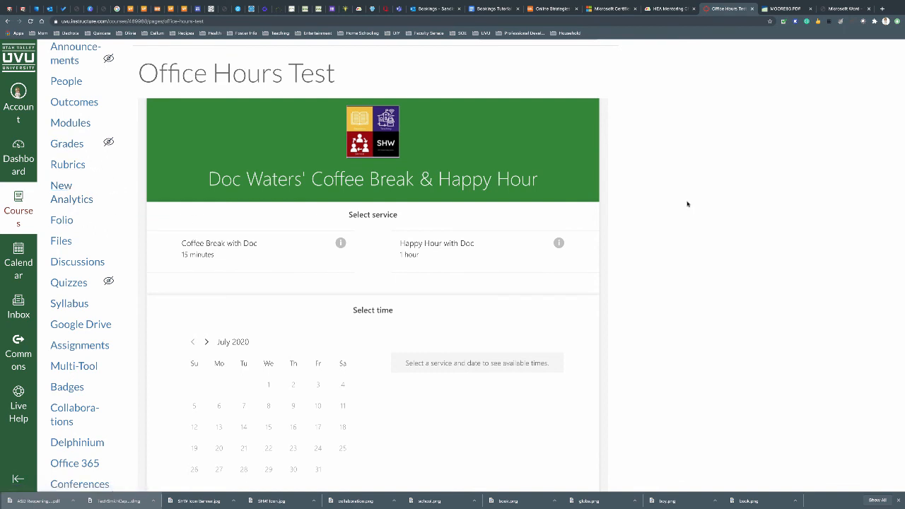
pyautogui.scroll(-1, 687, 204)
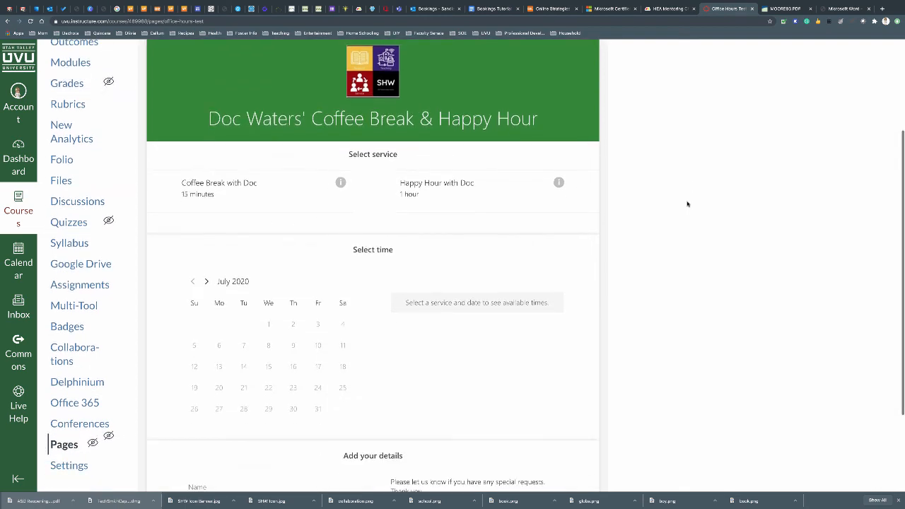
pyautogui.scroll(-1, 687, 203)
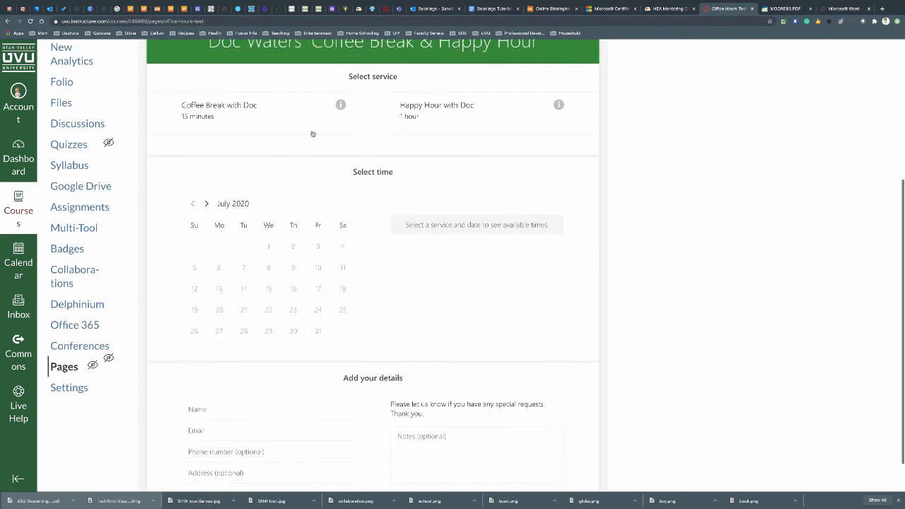
# Choose the 15-minute Coffee Break with Doc service on Monday, July 20 at 11:00 am
pyautogui.click(251, 122)
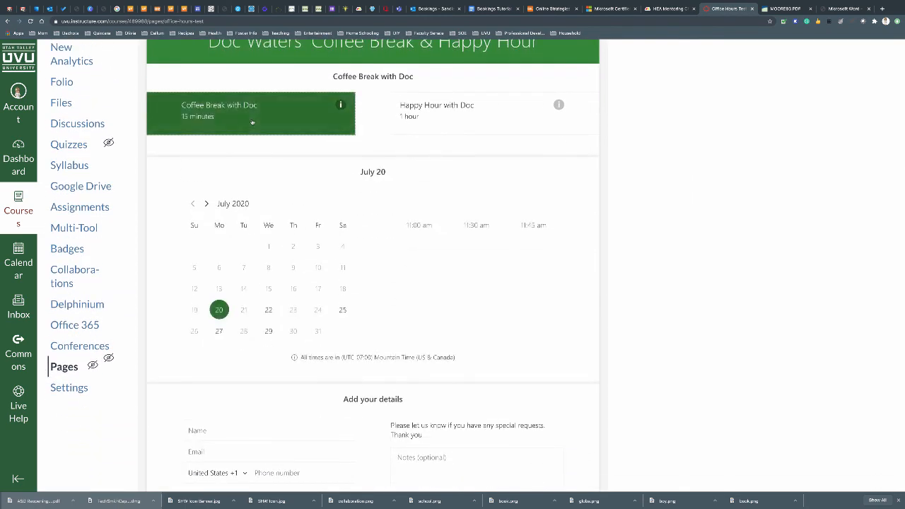
pyautogui.click(268, 311)
pyautogui.click(219, 310)
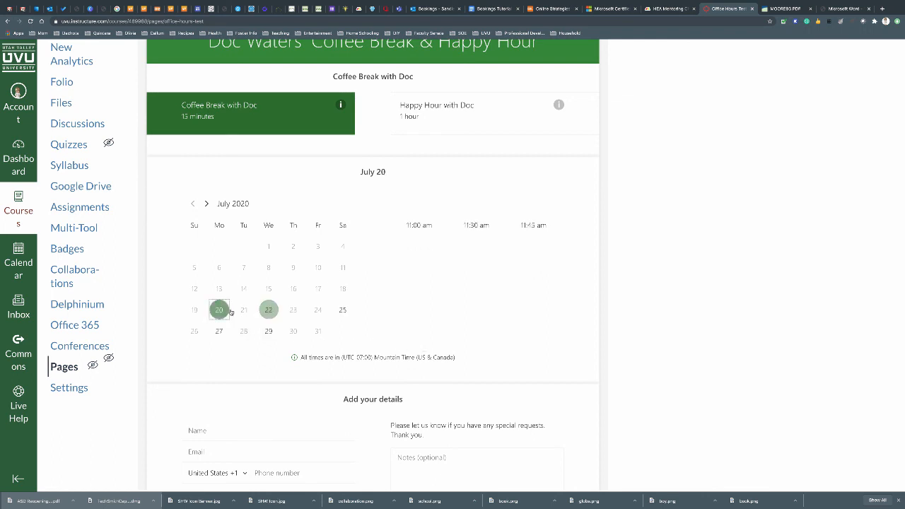
pyautogui.click(419, 223)
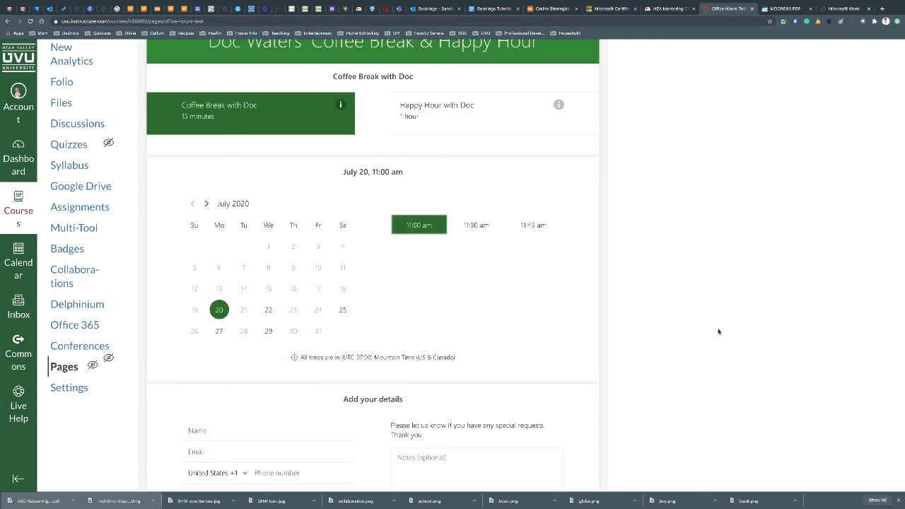
# Fill in the booker's name, e-mail address and phone number
pyautogui.scroll(-1, 716, 329)
pyautogui.click(230, 389)
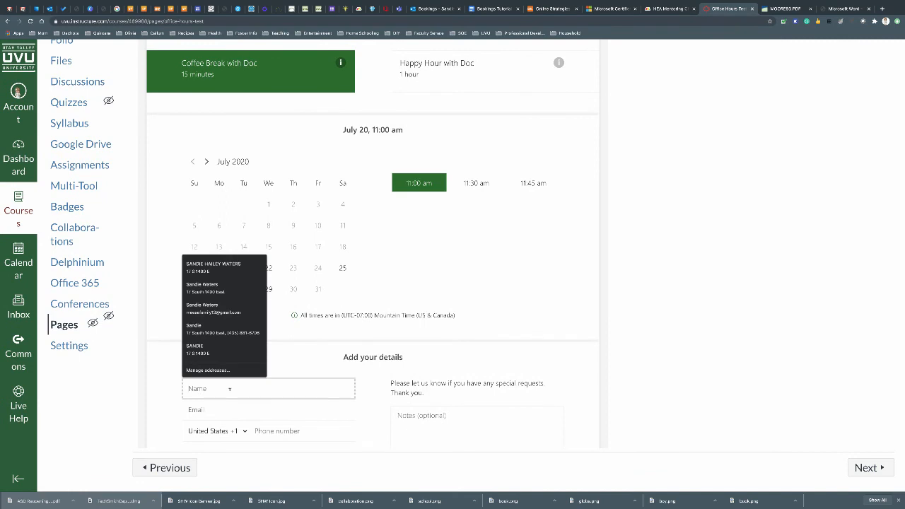
pyautogui.write('Sandy ')
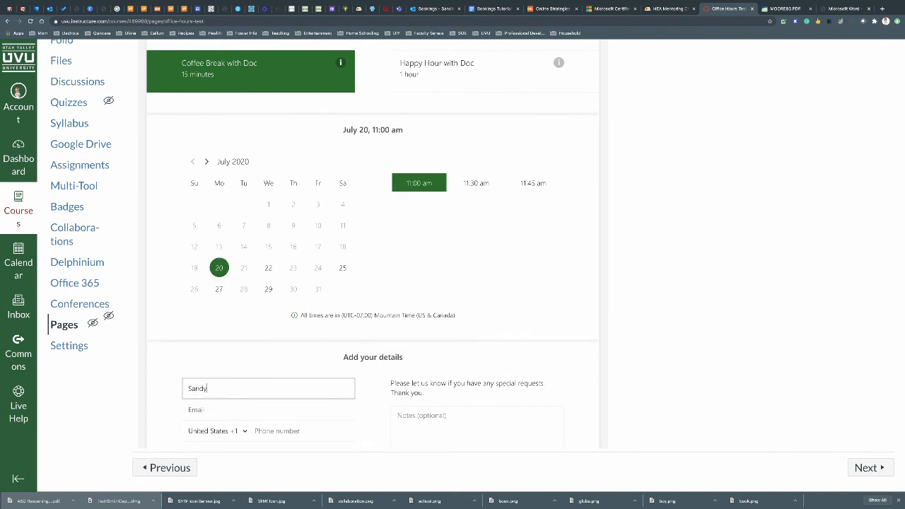
pyautogui.write('J')
pyautogui.press('Tab')
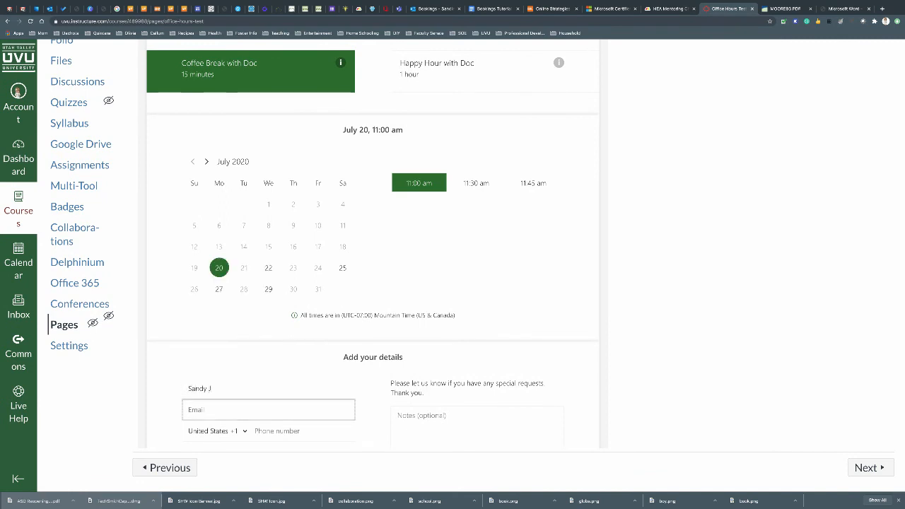
pyautogui.press('Tab')
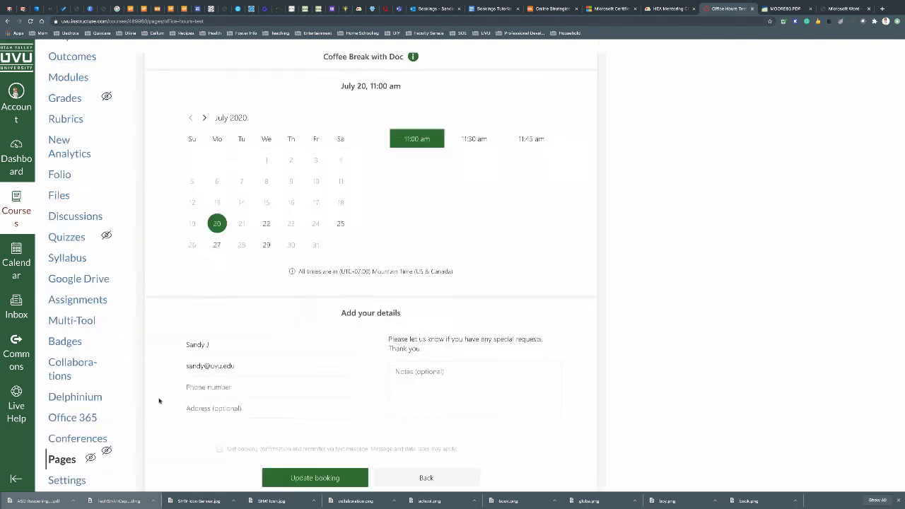
pyautogui.click(210, 387)
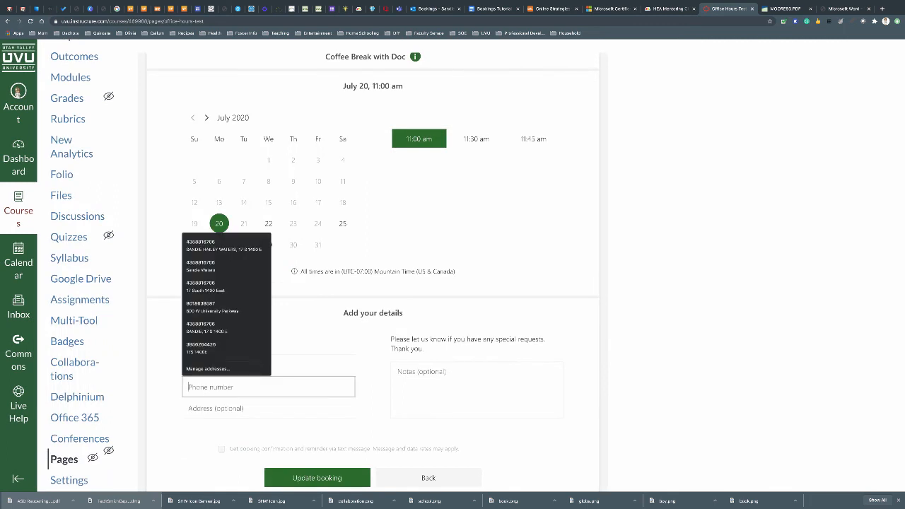
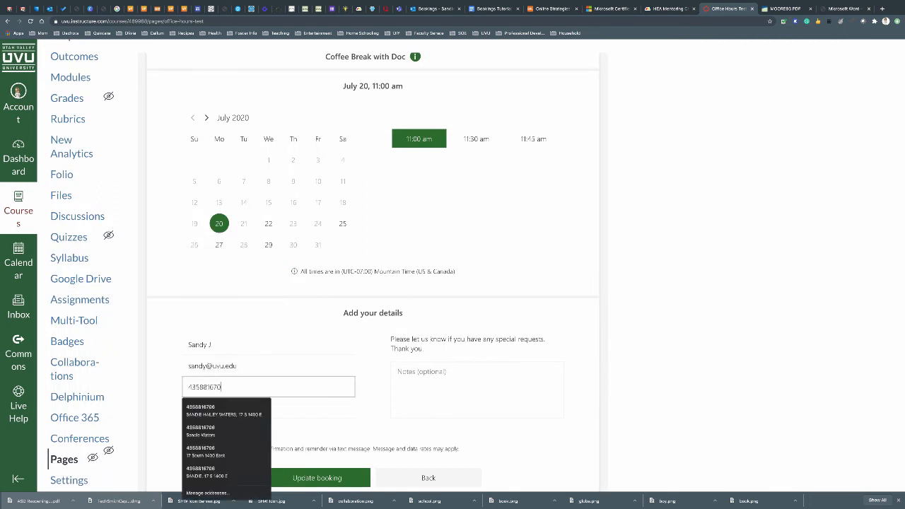
# Add the note 'want to talk about Padlet.', submit the booking and dismiss the confirmation
pyautogui.click(458, 393)
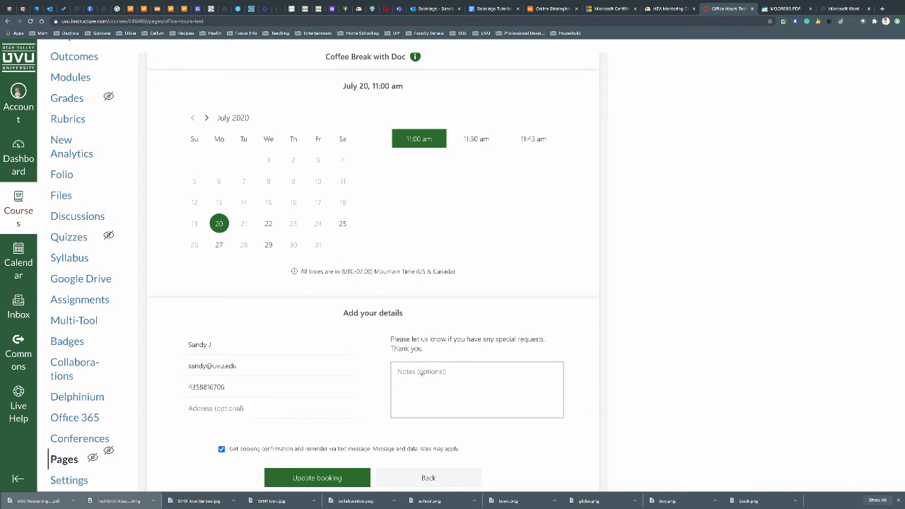
pyautogui.write('want to talk about Padlet.')
pyautogui.scroll(-2, 657, 400)
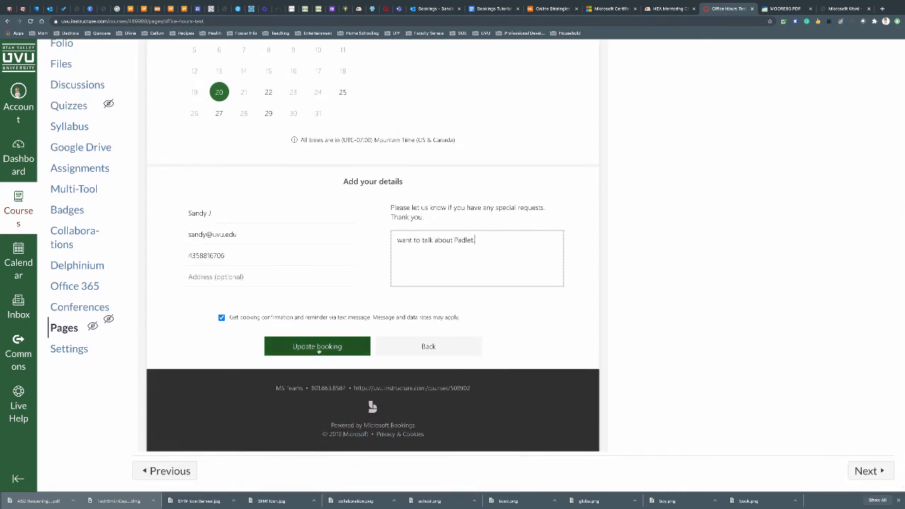
pyautogui.click(316, 347)
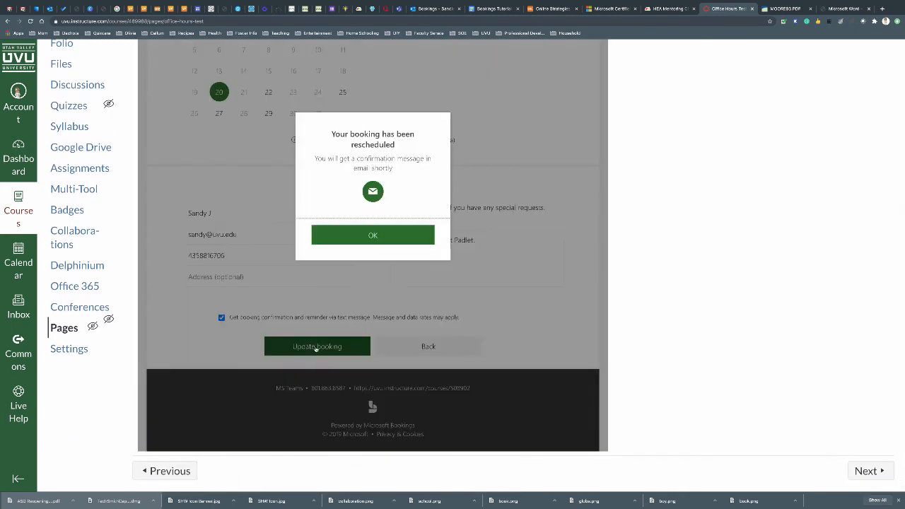
pyautogui.click(376, 238)
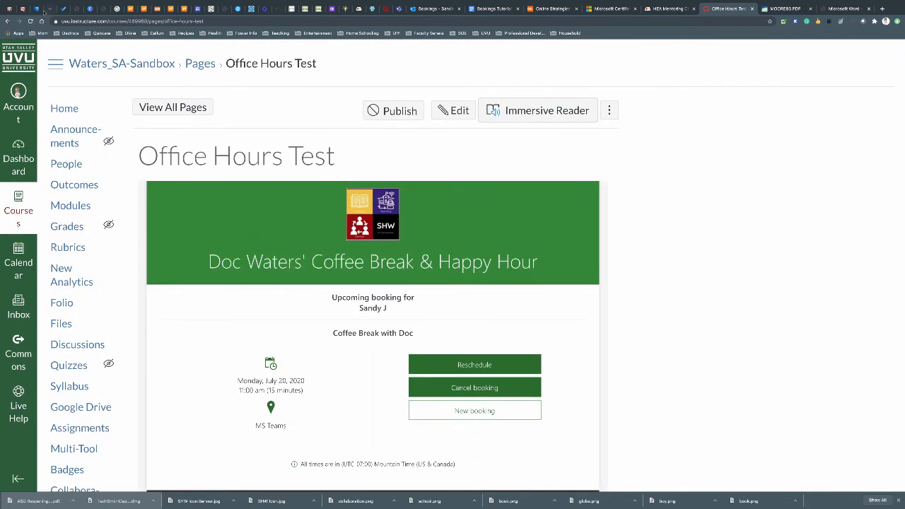
# In Outlook's 20–26 July week, open the Monday Coffee Break with Doc booking
pyautogui.click(36, 10)
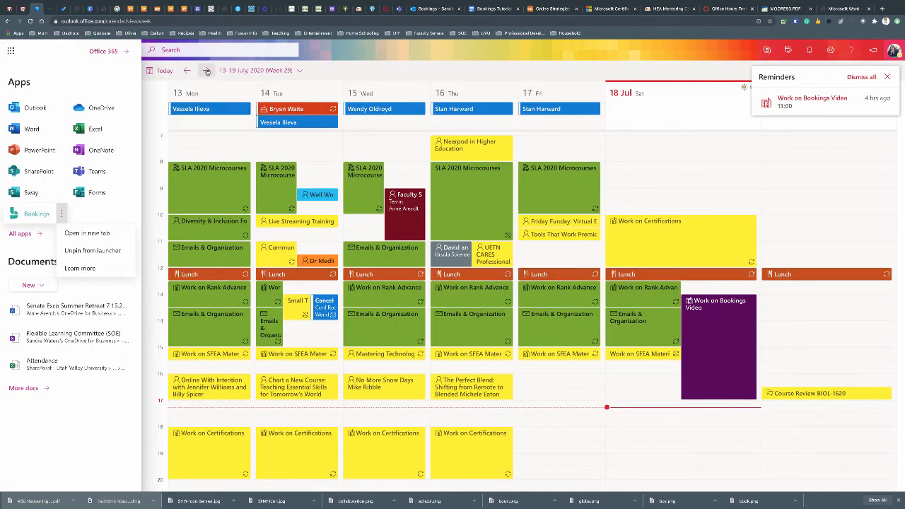
pyautogui.click(206, 71)
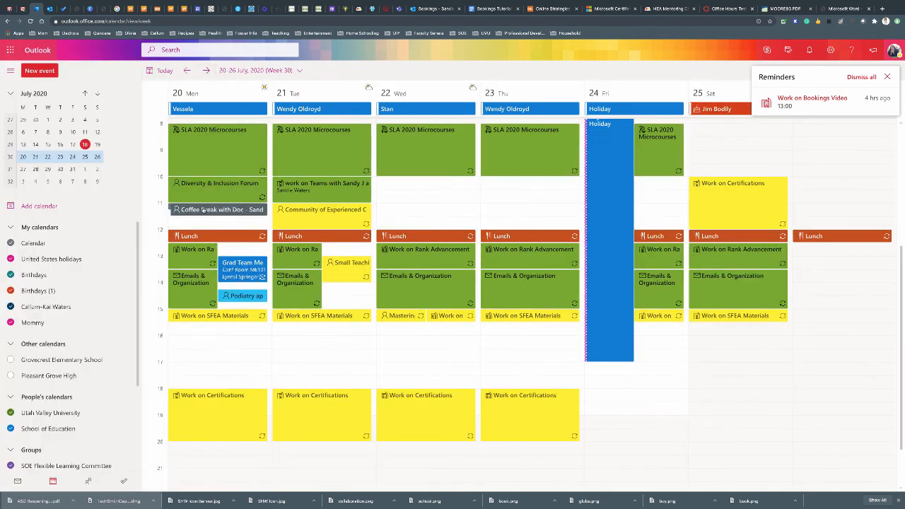
pyautogui.click(204, 210)
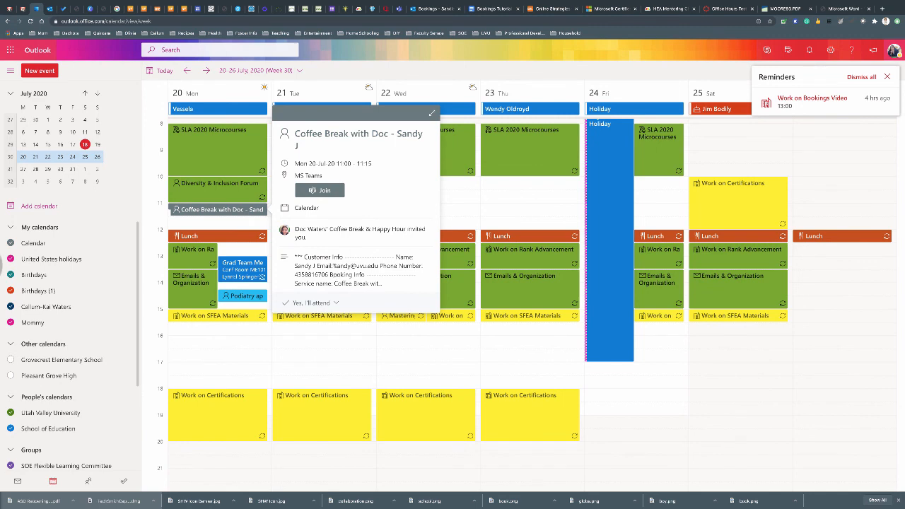
# Highlight the booker's e-mail and phone in the event details, then join its Teams meeting
pyautogui.moveTo(335, 266); pyautogui.dragTo(378, 267)
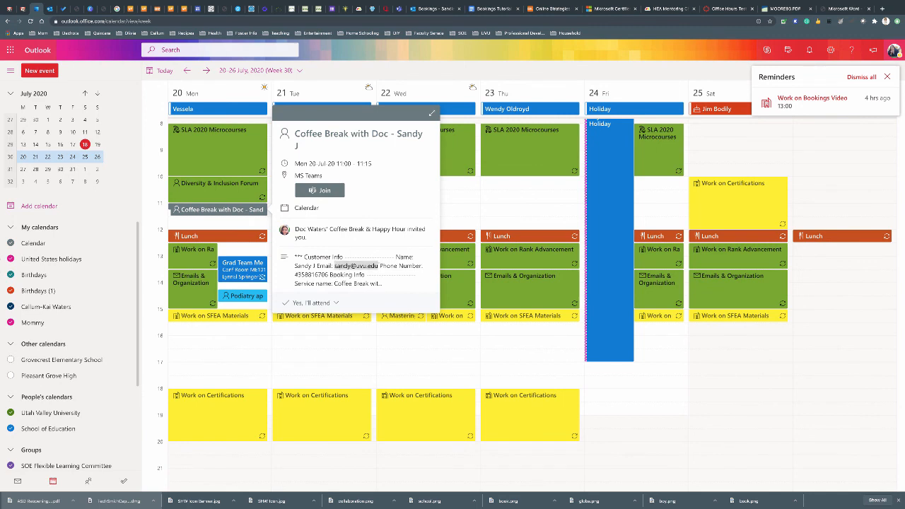
pyautogui.moveTo(294, 274); pyautogui.dragTo(326, 275)
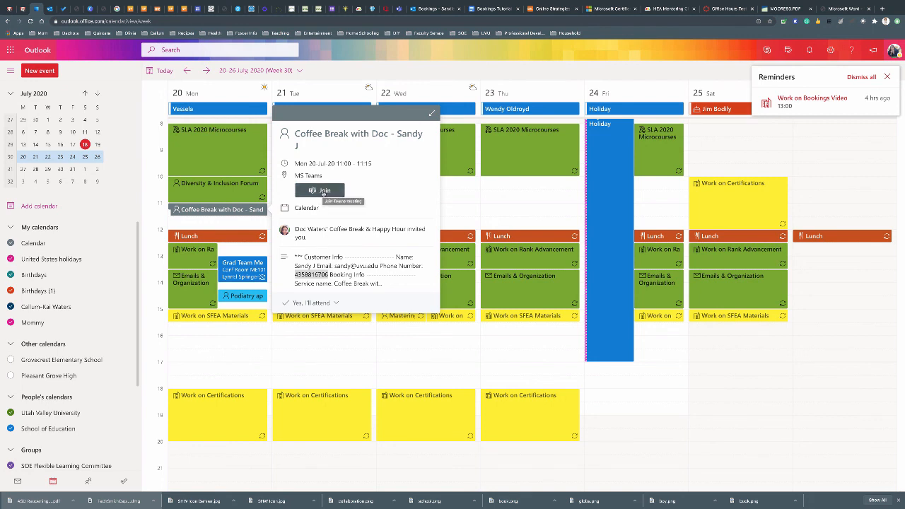
pyautogui.click(324, 191)
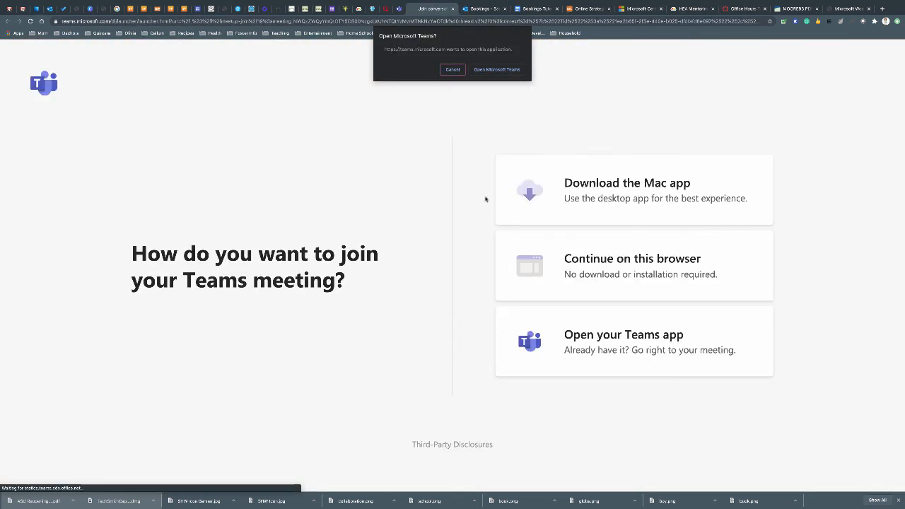
# Launch the meeting in the Microsoft Teams desktop app from the browser prompt
pyautogui.click(495, 70)
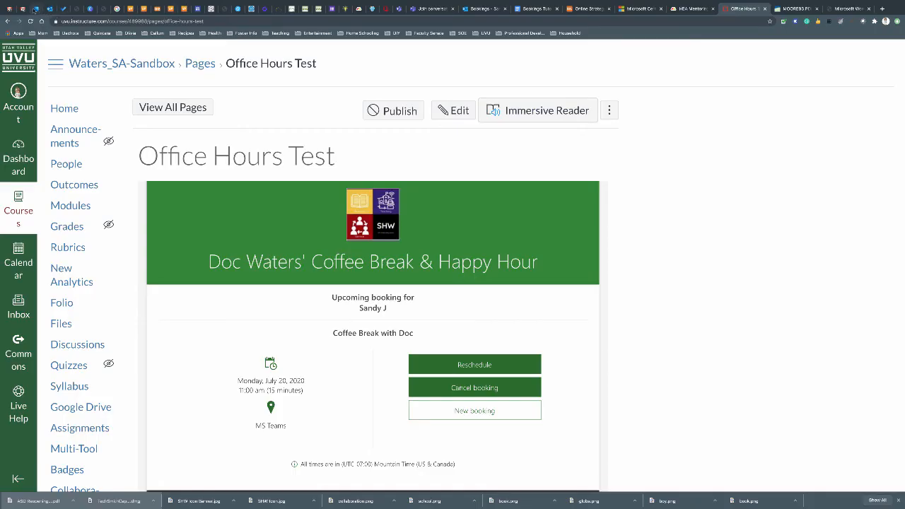
# Back in Outlook, close the Coffee Break details card and the Reminders pane
pyautogui.click(36, 9)
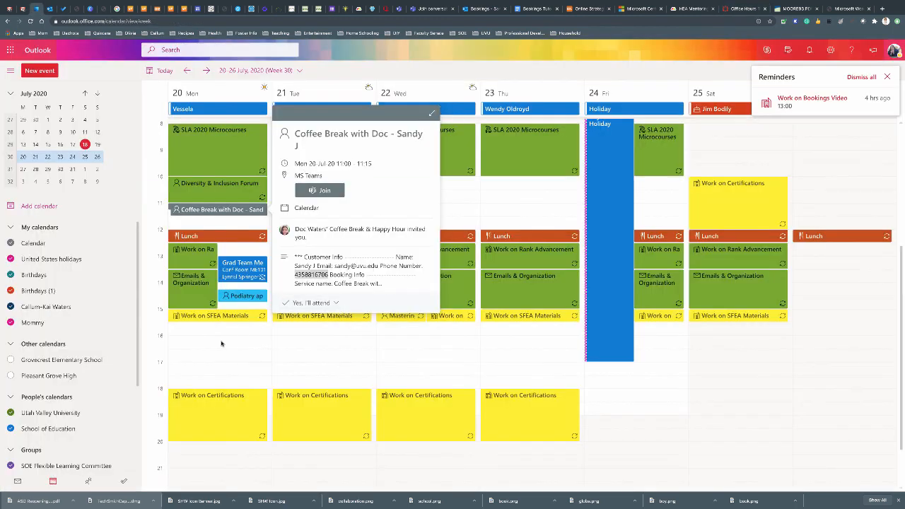
pyautogui.click(217, 190)
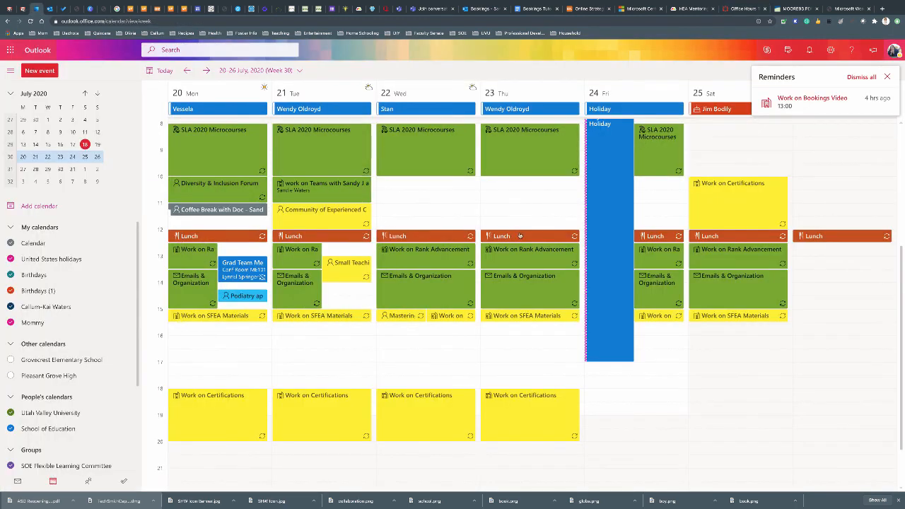
pyautogui.click(886, 77)
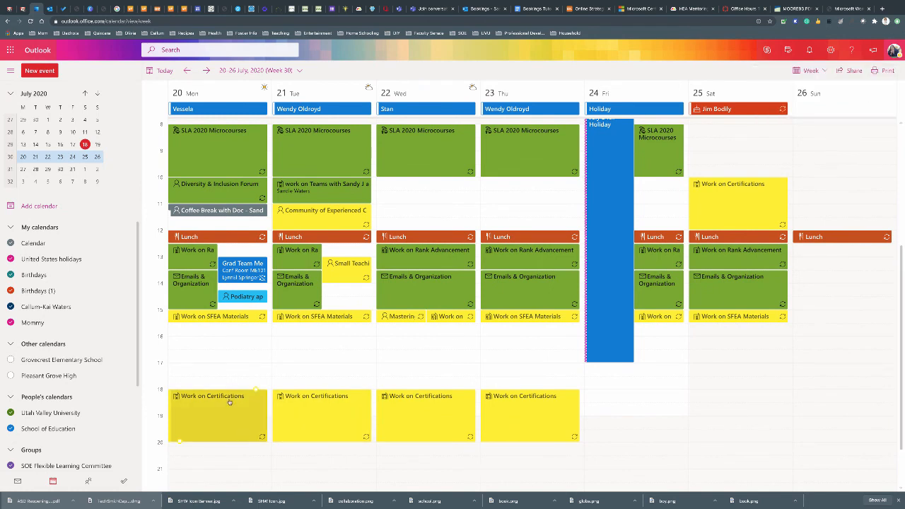